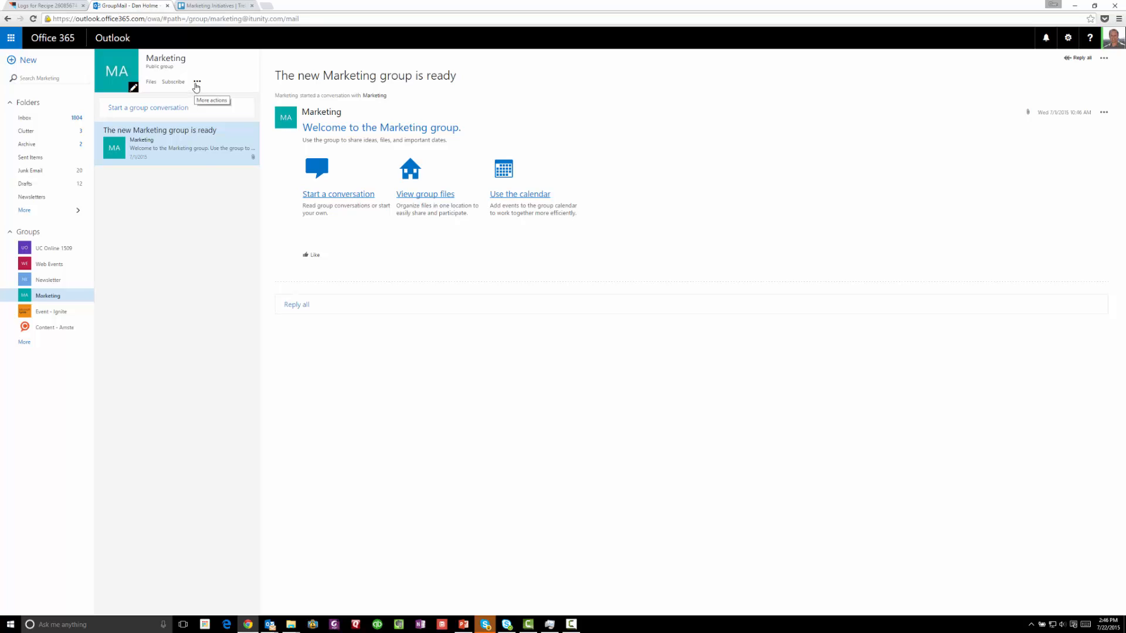
# View the Marketing group's details to find its email address, then close the details card
pyautogui.click(195, 85)
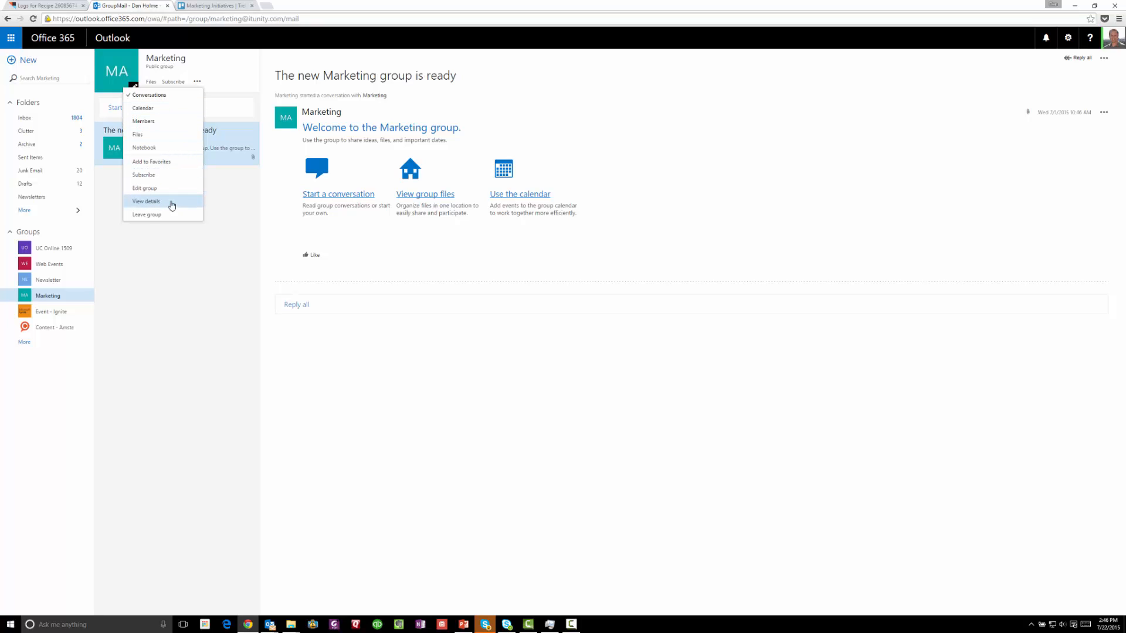
pyautogui.click(171, 203)
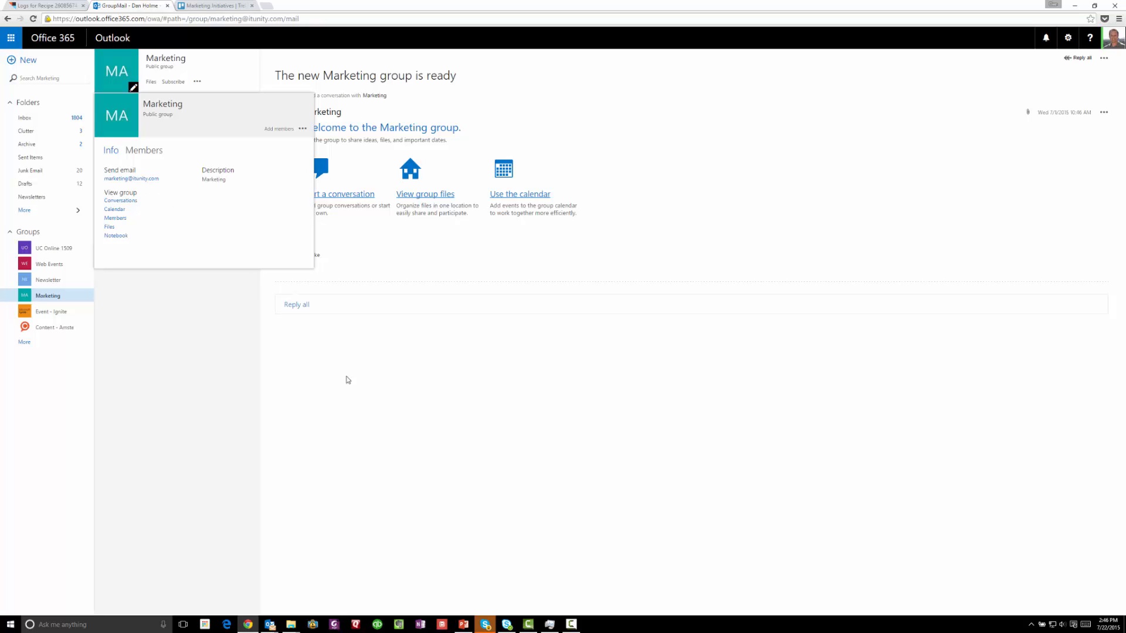
pyautogui.click(361, 401)
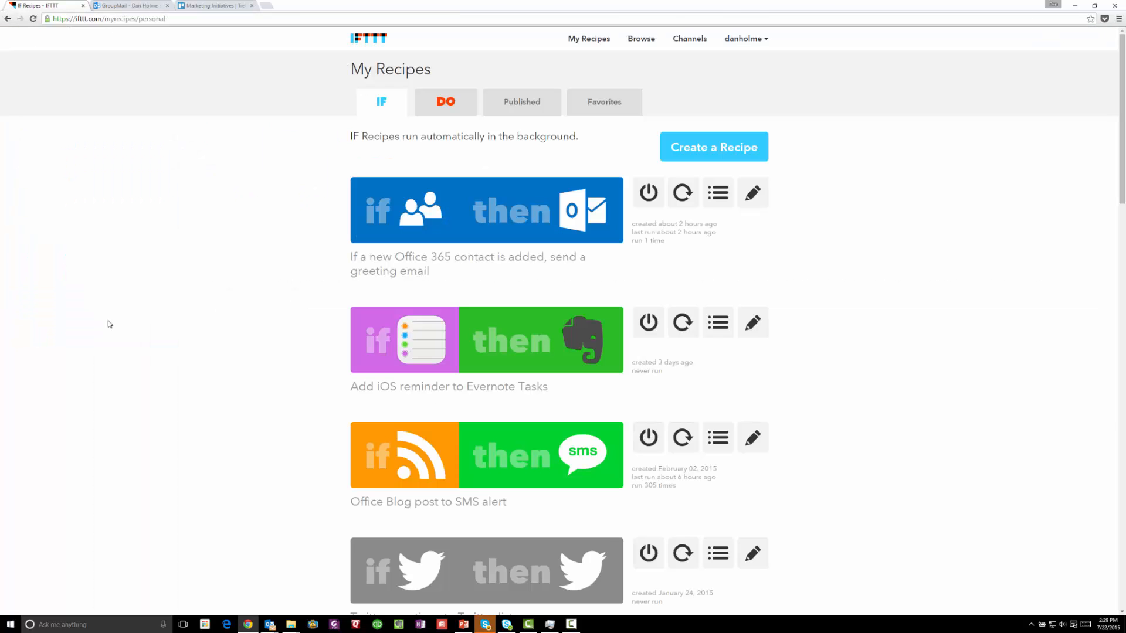
# Create a new recipe whose Trello trigger is 'Card added to board' on the Marketing Initiatives board
pyautogui.click(704, 153)
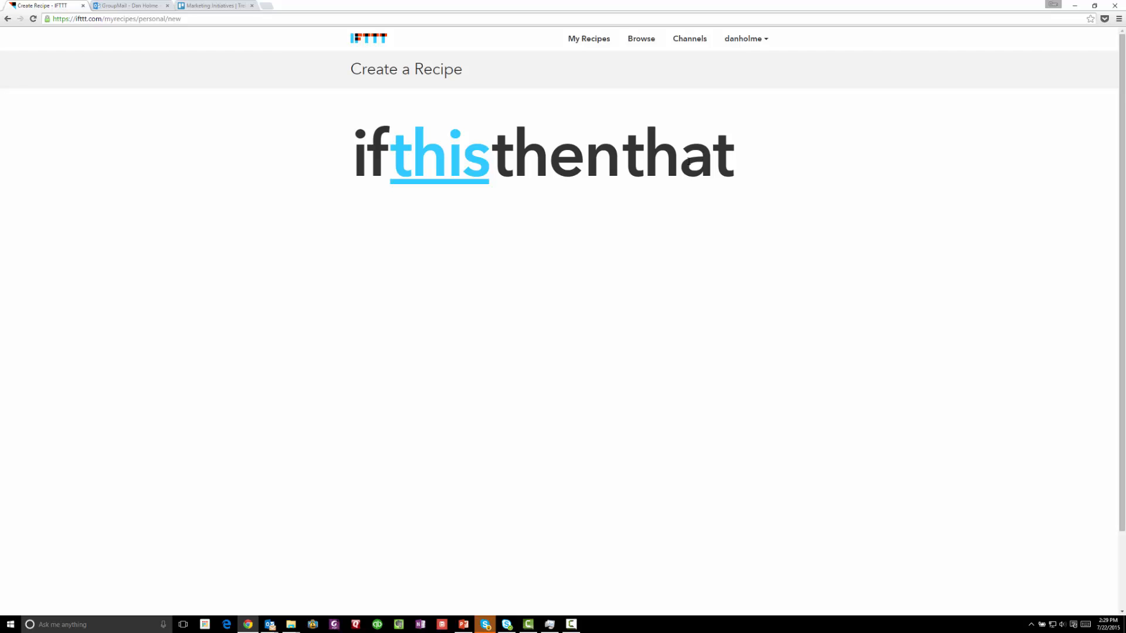
pyautogui.click(448, 181)
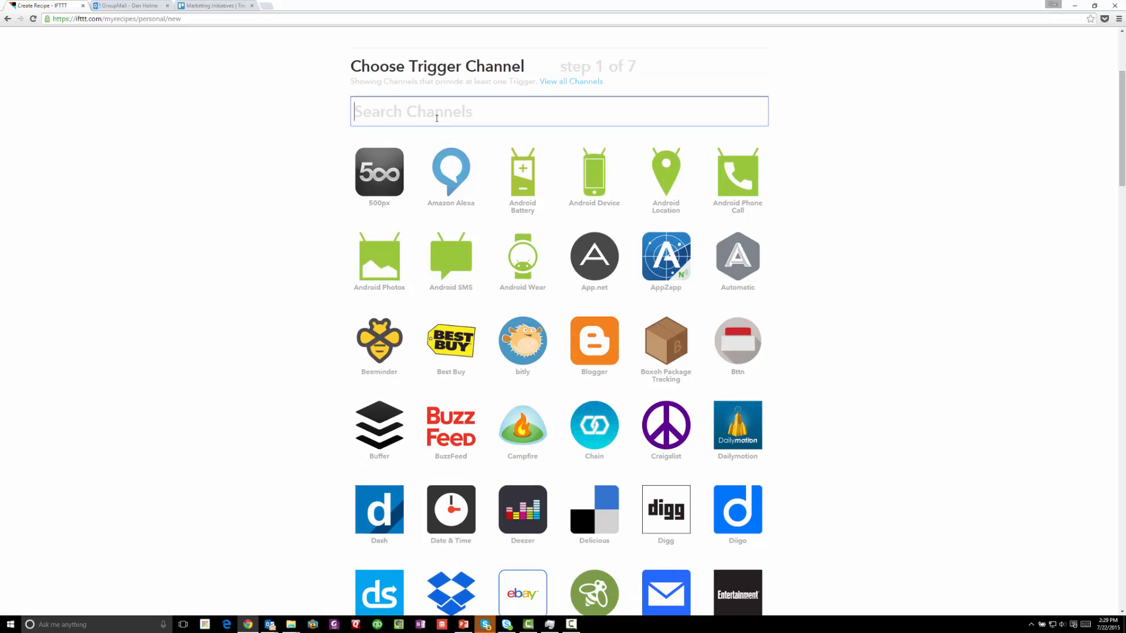
pyautogui.write('trello')
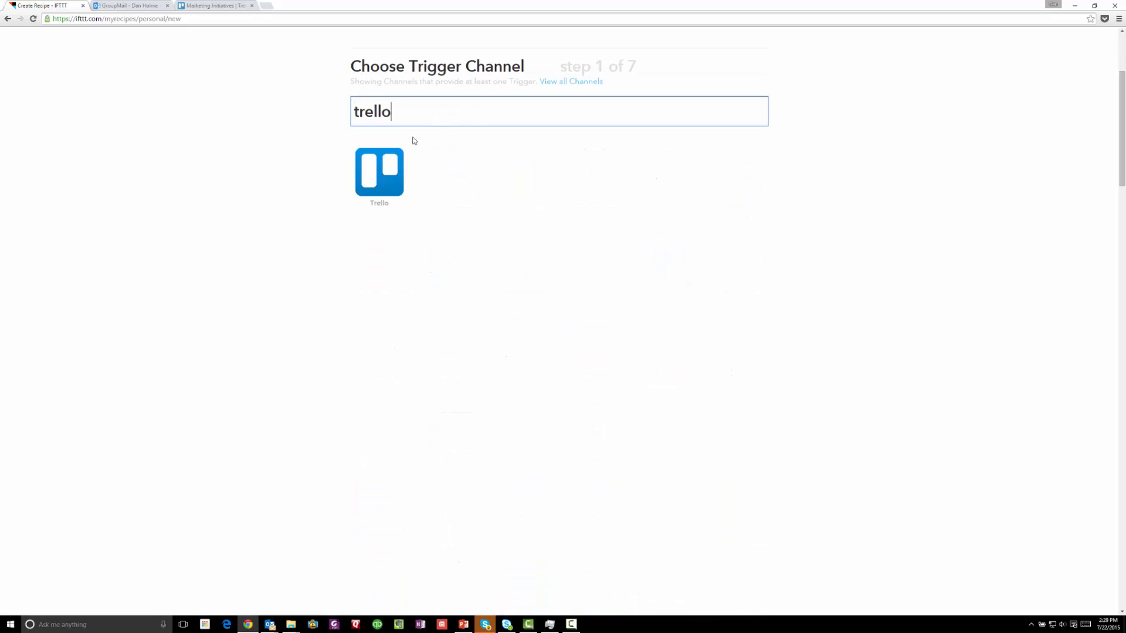
pyautogui.click(389, 175)
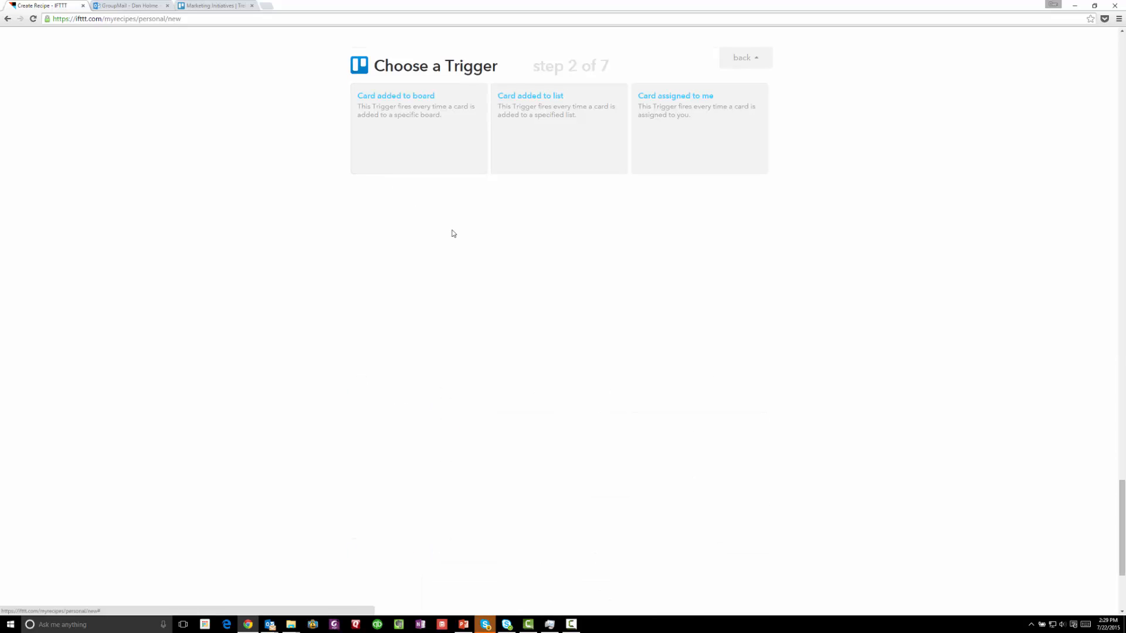
pyautogui.click(429, 158)
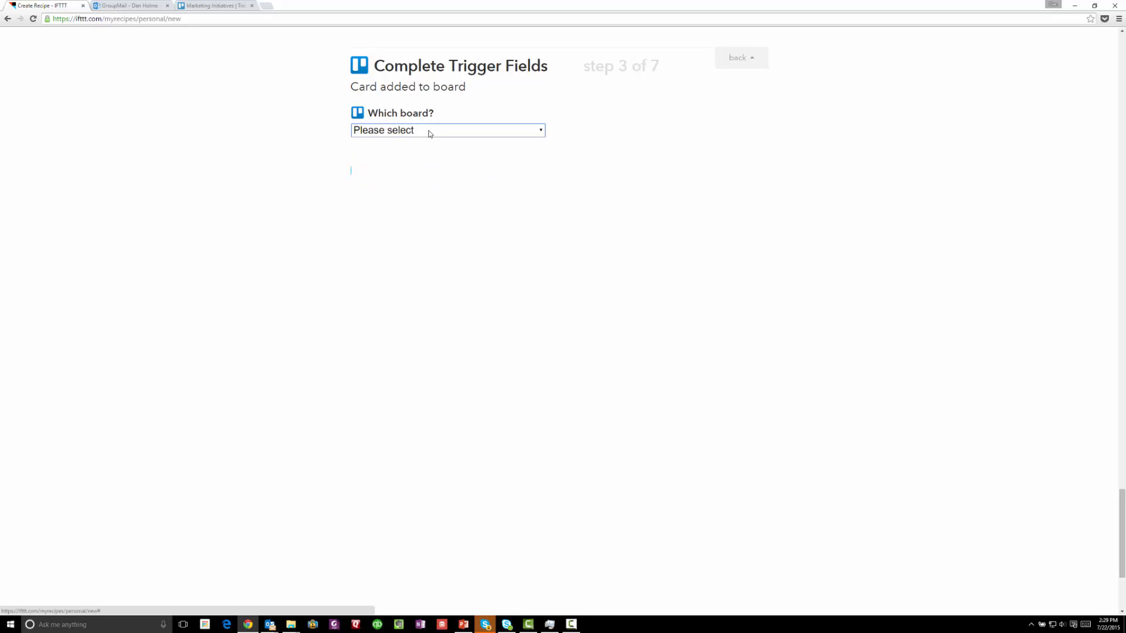
pyautogui.click(428, 131)
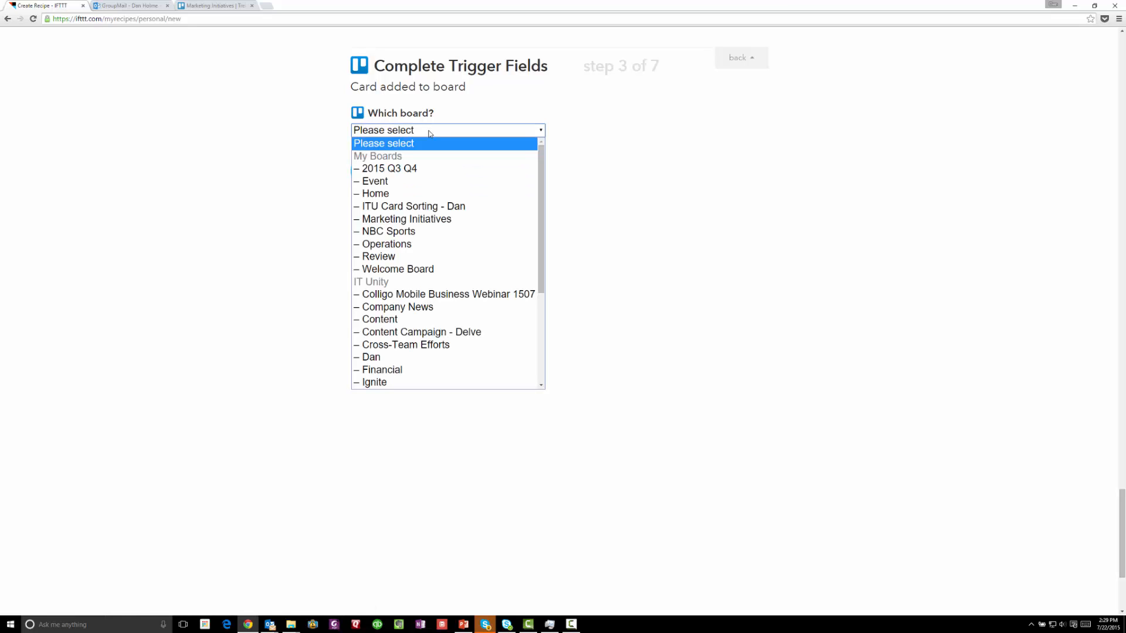
pyautogui.click(412, 219)
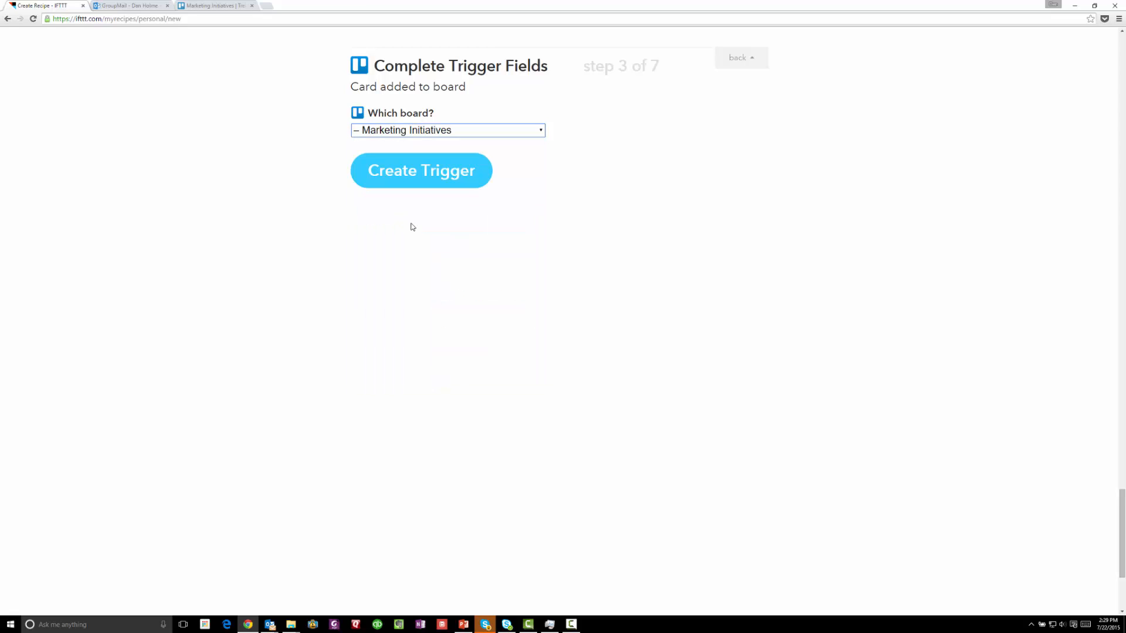
pyautogui.click(425, 179)
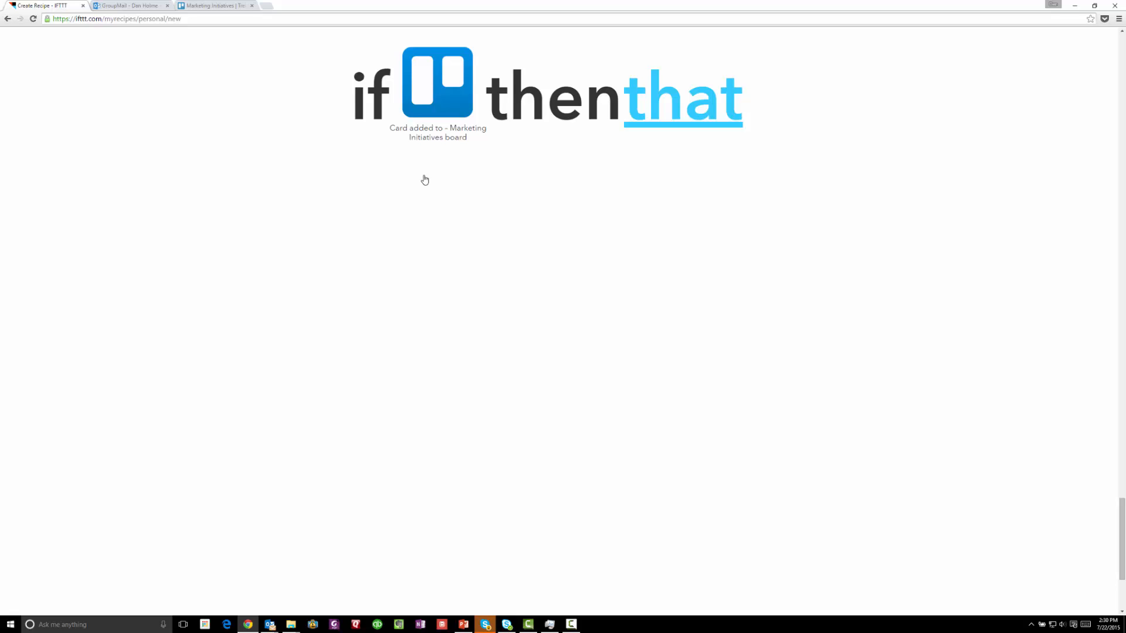
# Set the action to Office 365 Mail's Send email, with the Marketing group's address as recipient
pyautogui.click(629, 129)
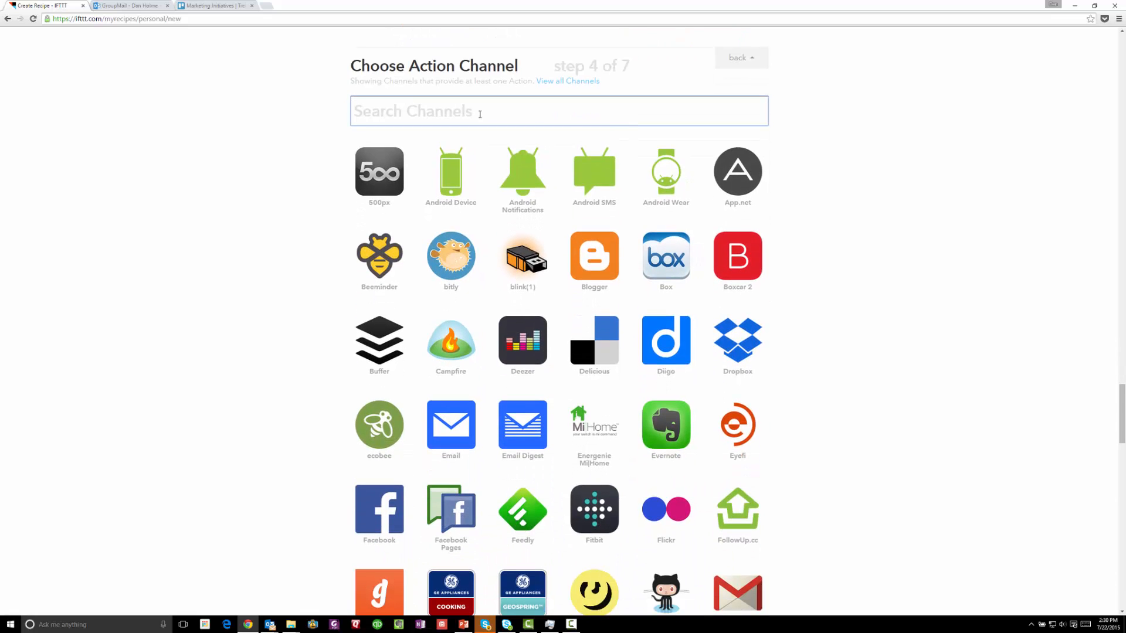
pyautogui.write('Office')
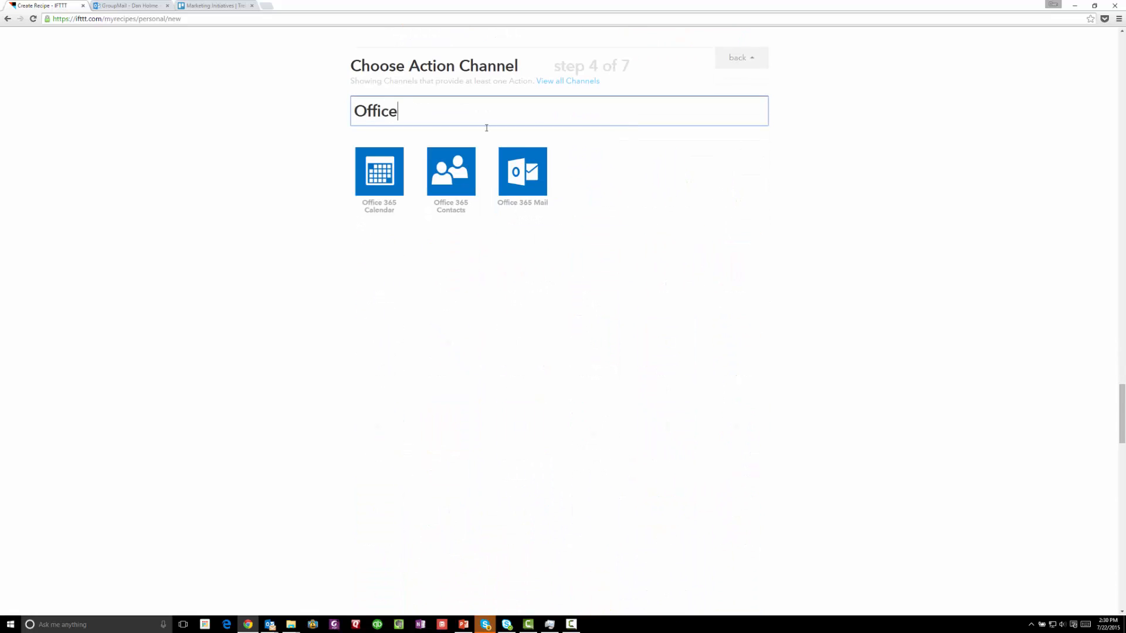
pyautogui.click(523, 163)
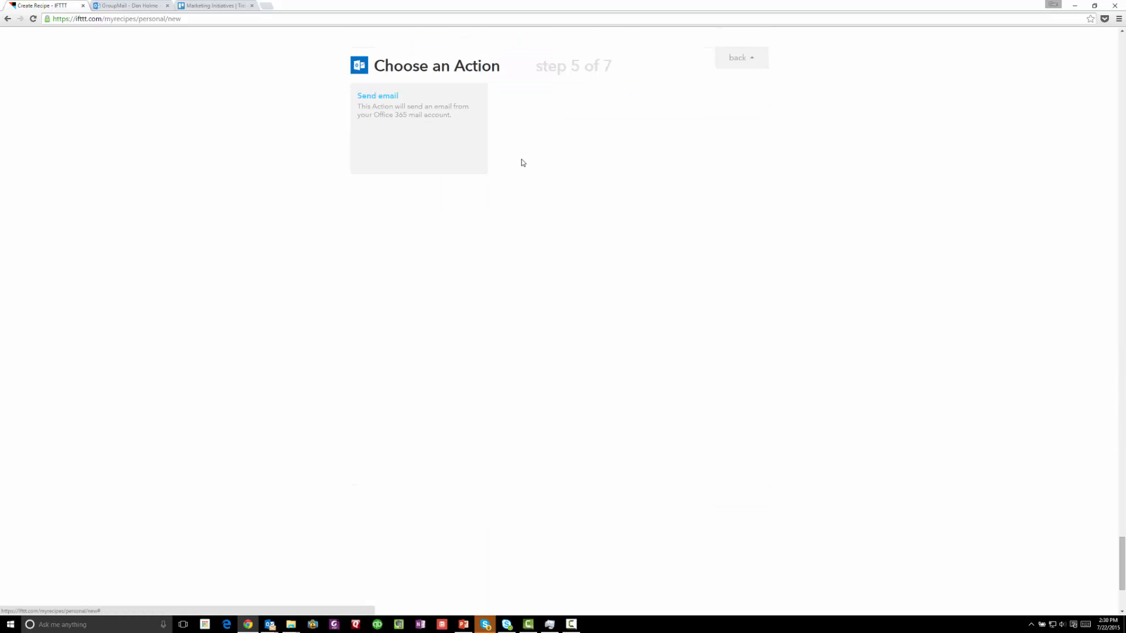
pyautogui.click(443, 154)
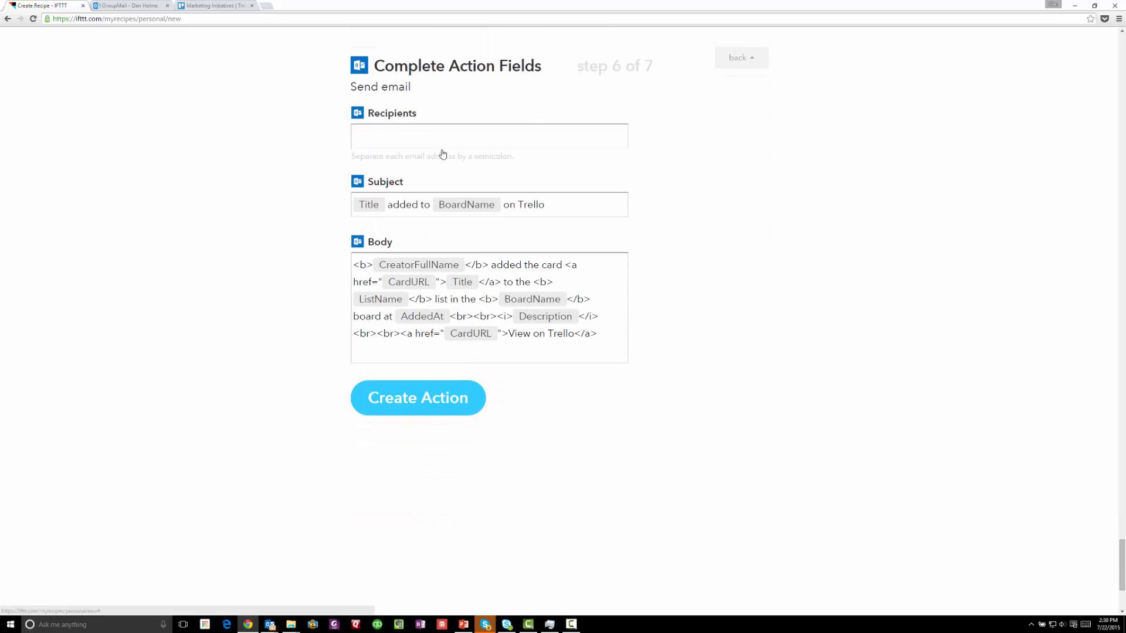
pyautogui.click(442, 146)
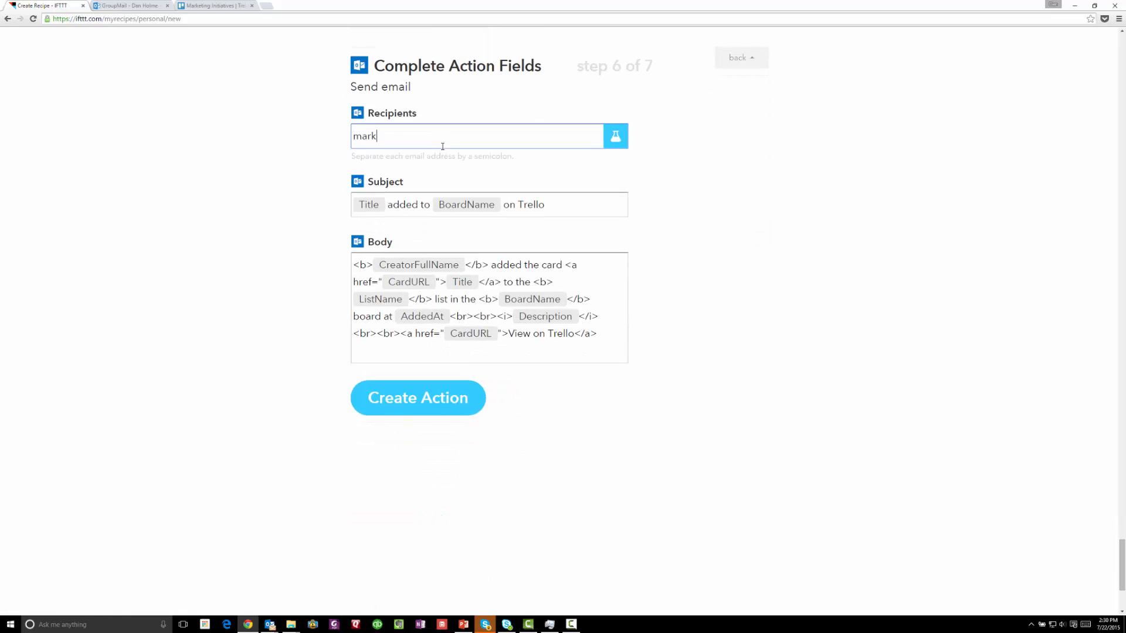
# Clear the default subject and insert the ListName ingredient followed by ' - '
pyautogui.click(560, 204)
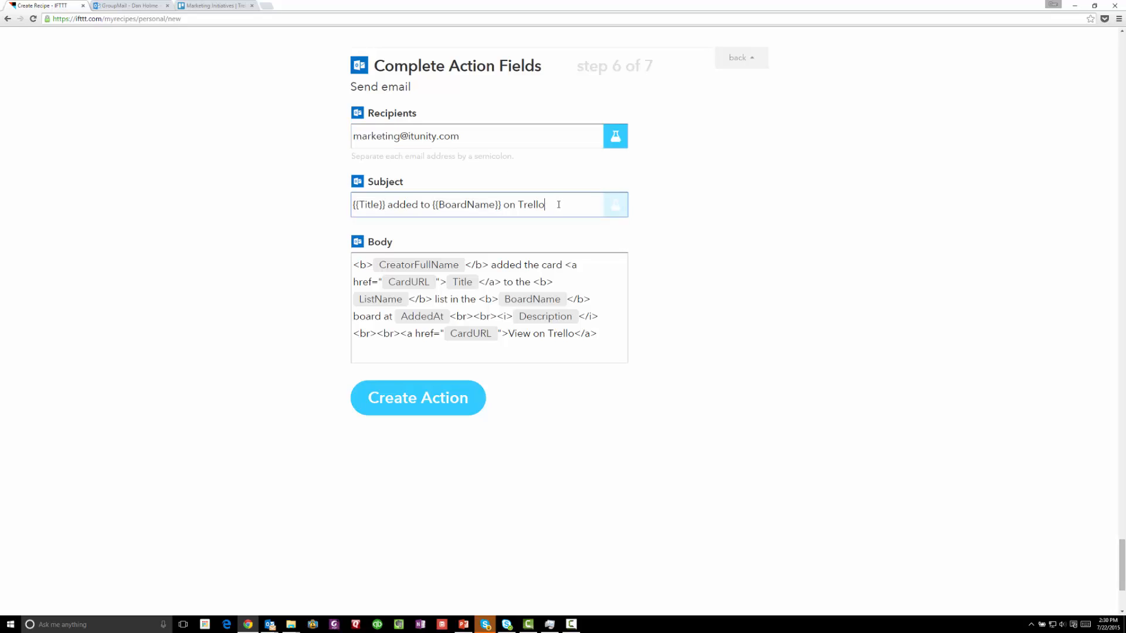
pyautogui.moveTo(560, 204); pyautogui.dragTo(292, 193)
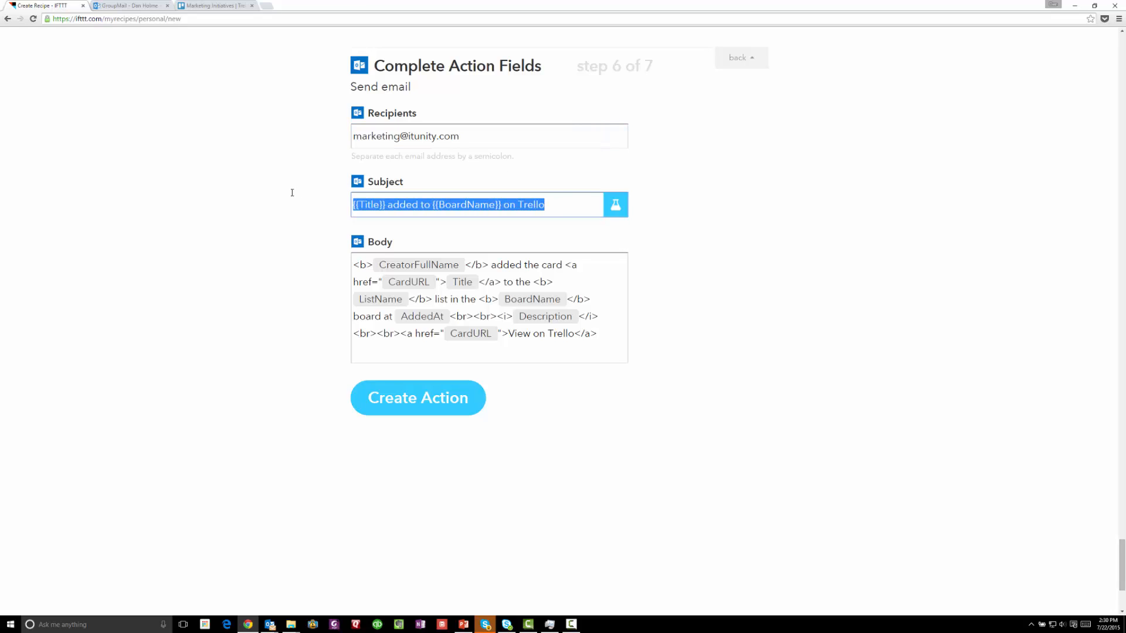
pyautogui.press('BackSpace')
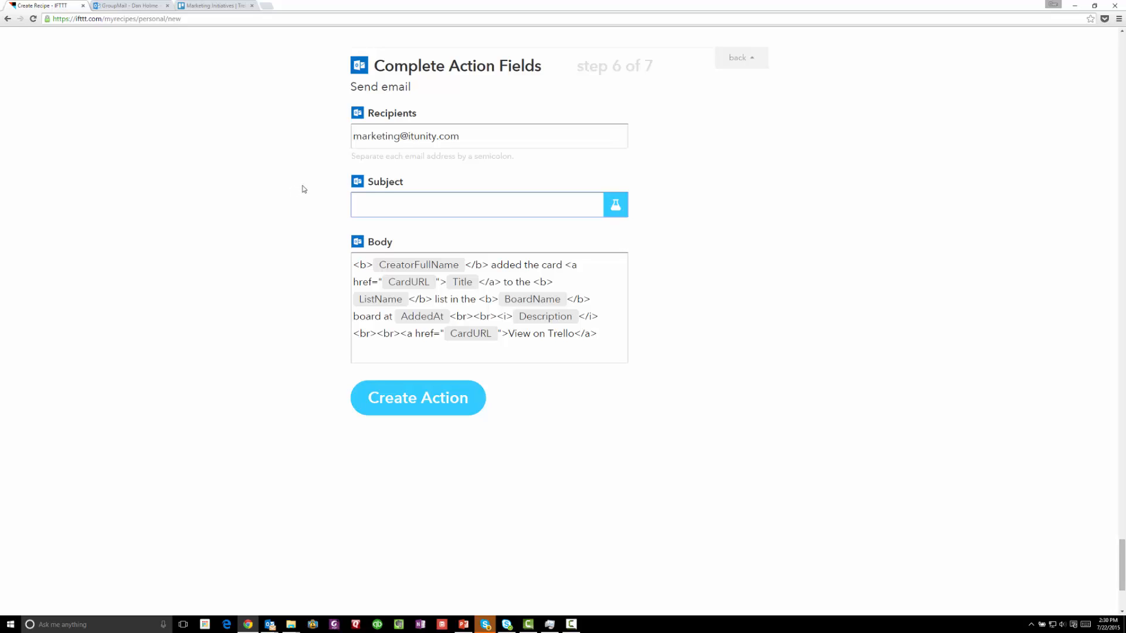
pyautogui.click(626, 214)
pyautogui.click(615, 205)
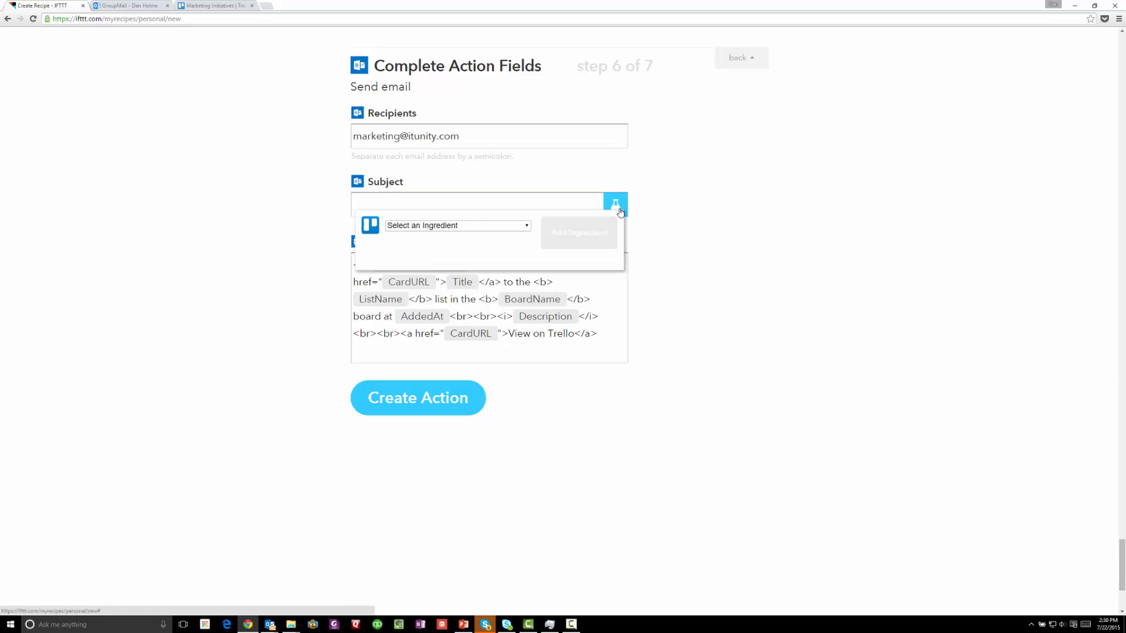
pyautogui.click(472, 225)
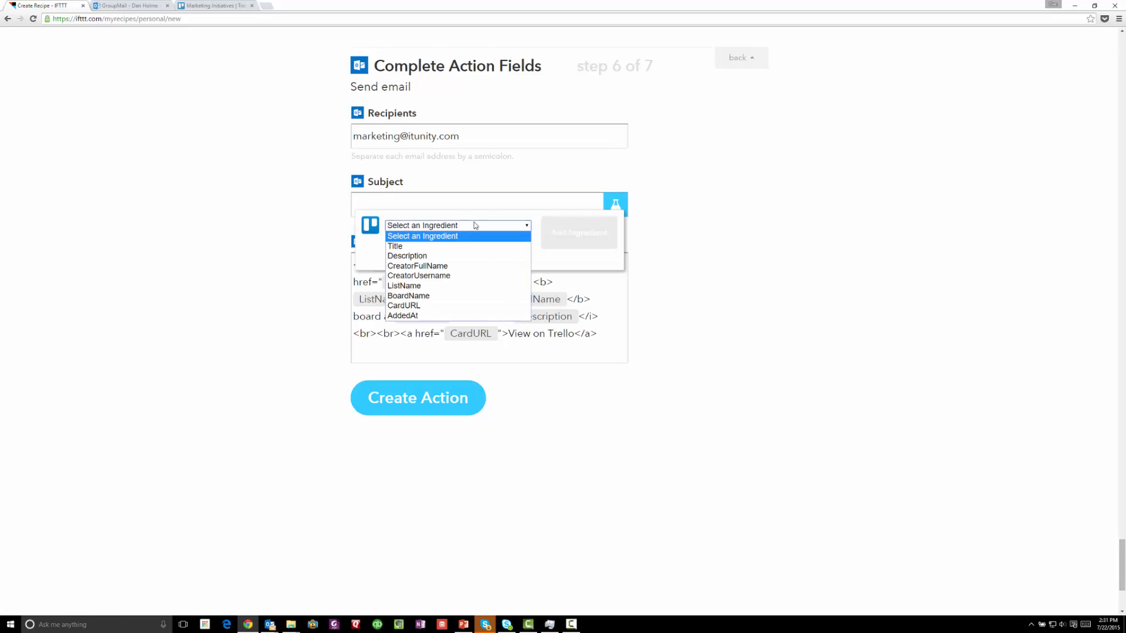
pyautogui.click(448, 286)
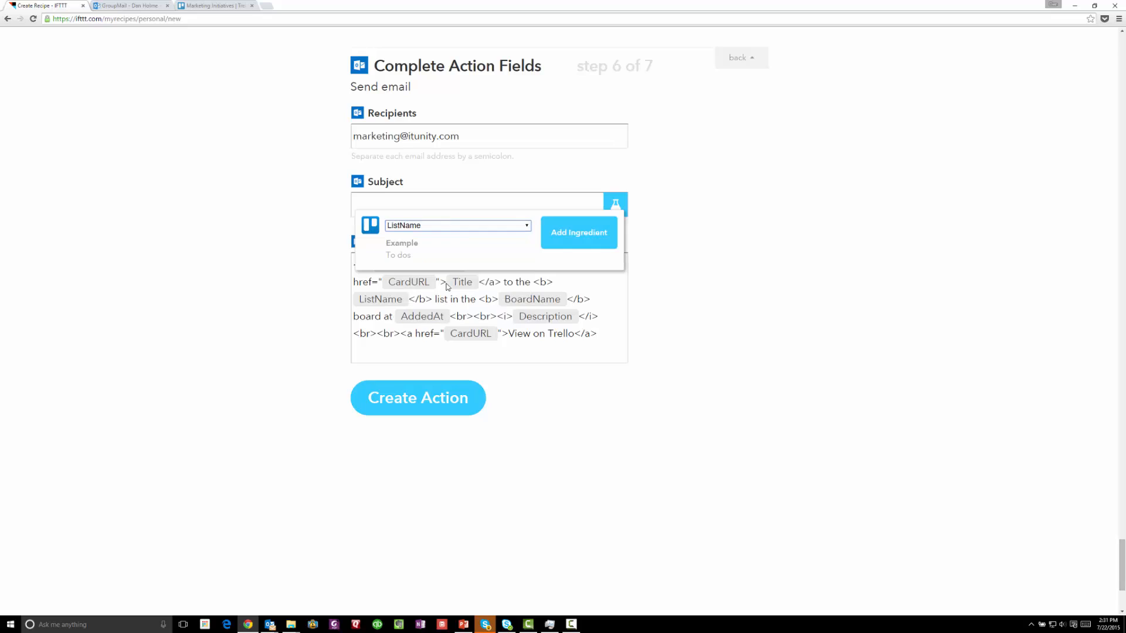
pyautogui.click(569, 242)
pyautogui.write('>')
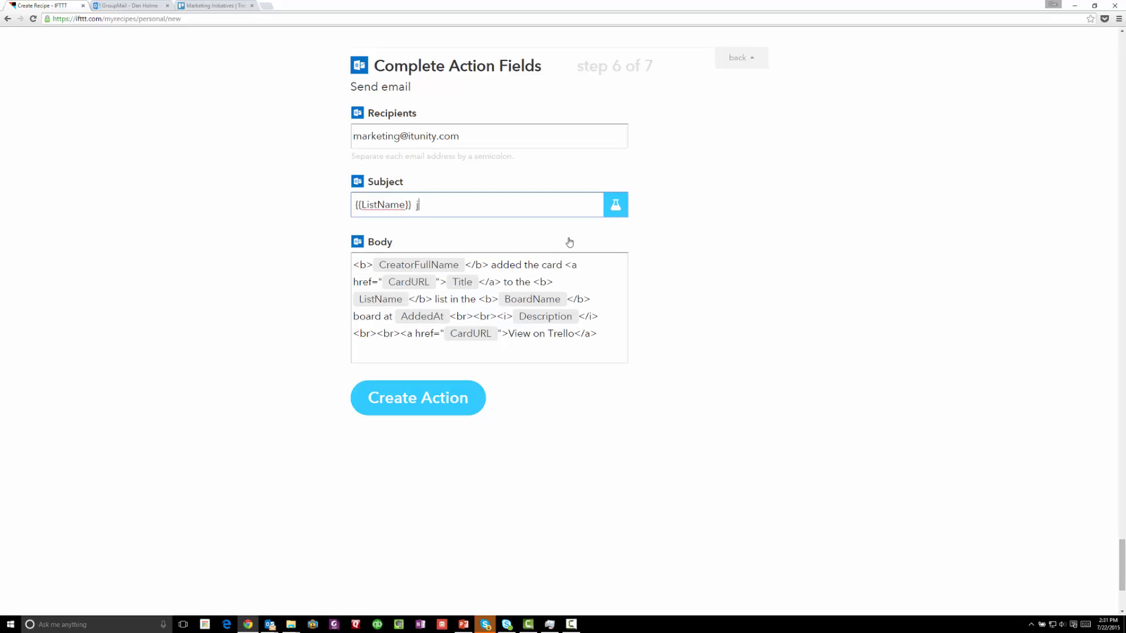
pyautogui.press('BackSpace')
pyautogui.press('BackSpace')
pyautogui.write('-')
# Append the Title ingredient to the subject and delete its leading space
pyautogui.click(619, 210)
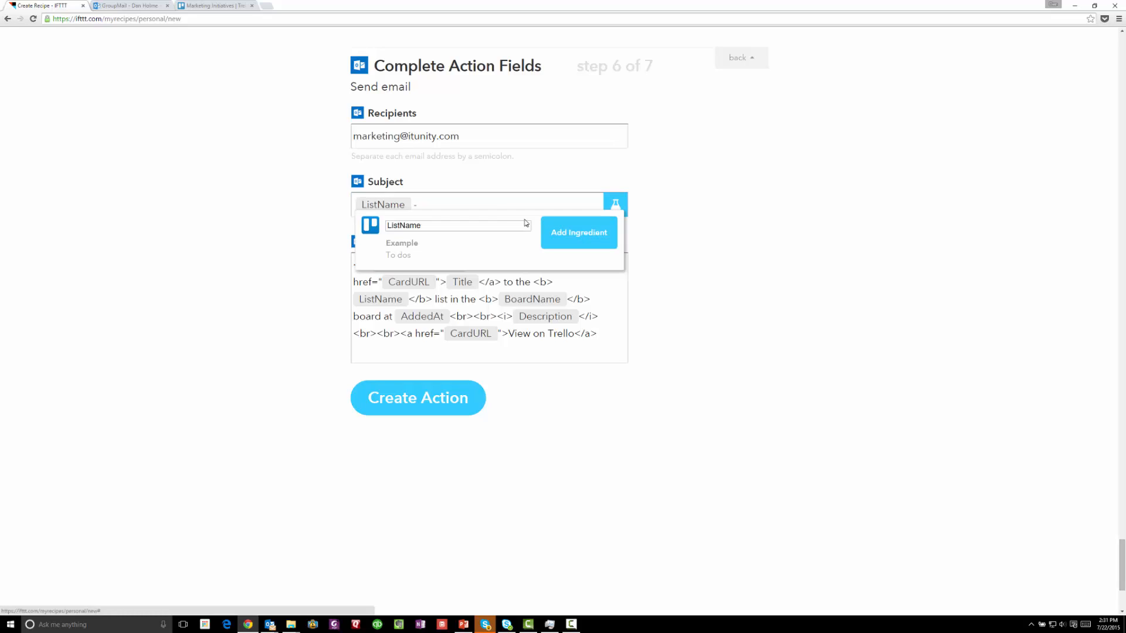
pyautogui.click(495, 225)
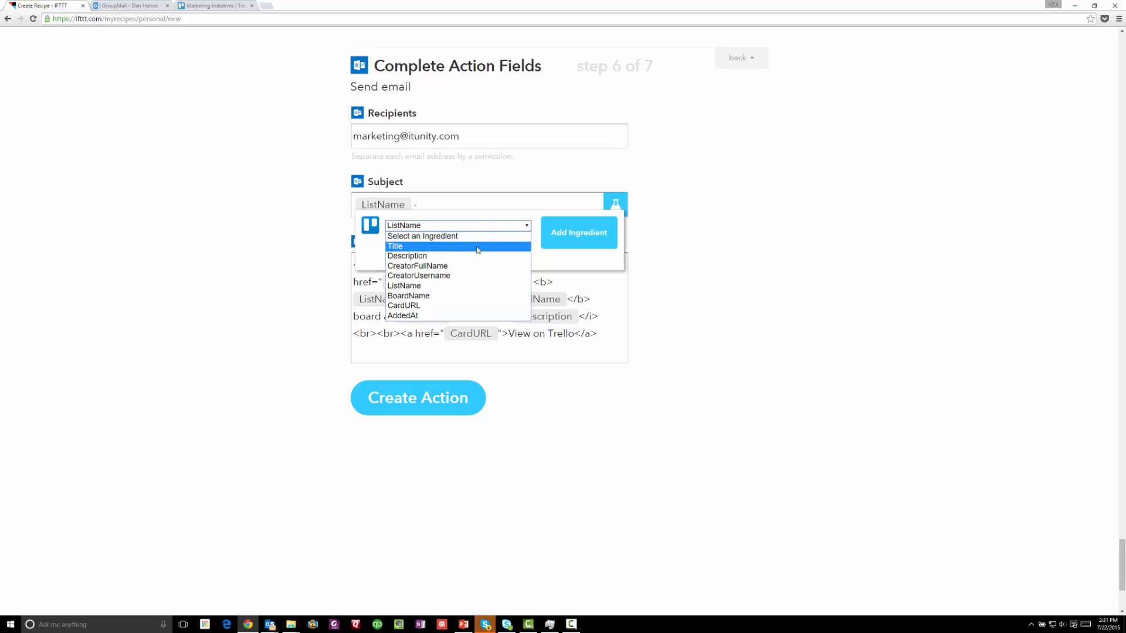
pyautogui.click(478, 247)
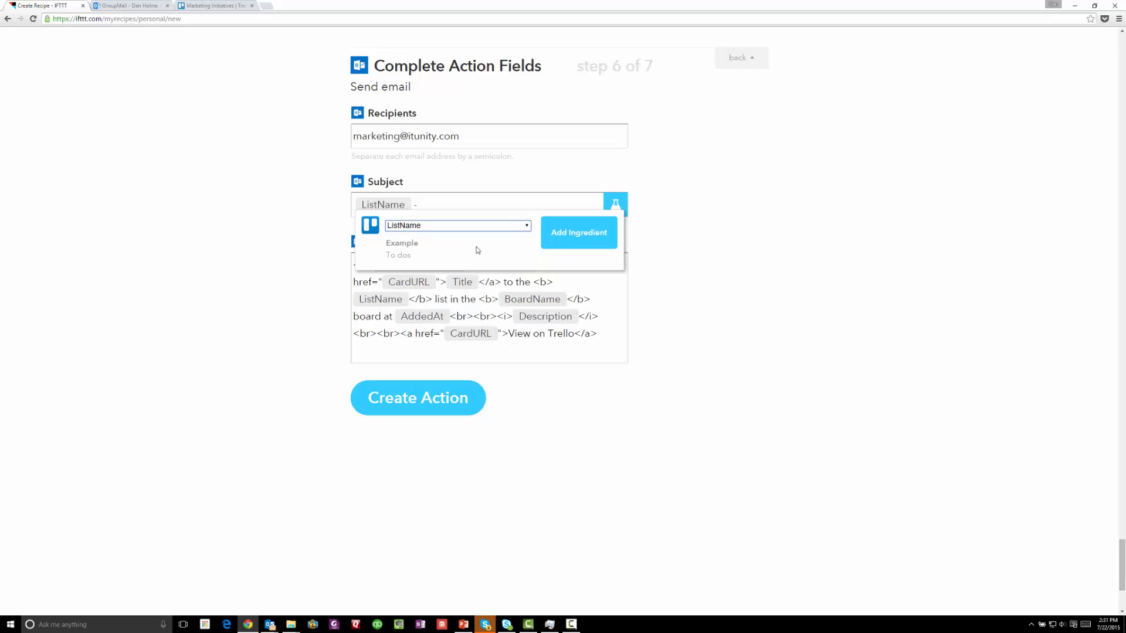
pyautogui.click(563, 241)
pyautogui.press('Home')
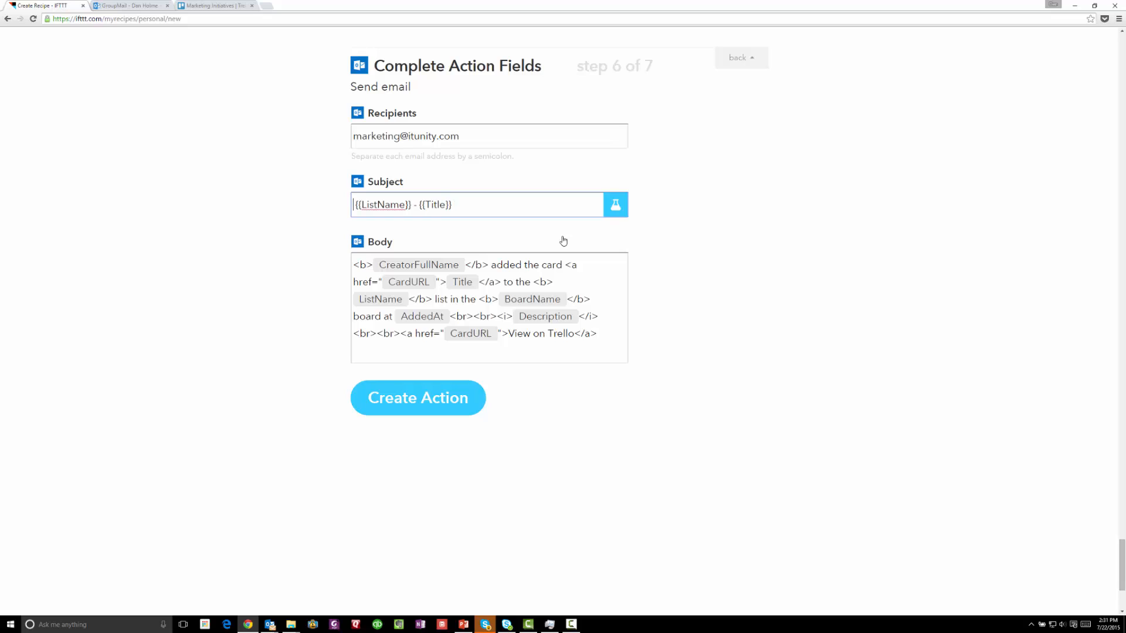
pyautogui.press('Delete')
# Delete the old body text, keeping only the View on Trello link line
pyautogui.click(743, 361)
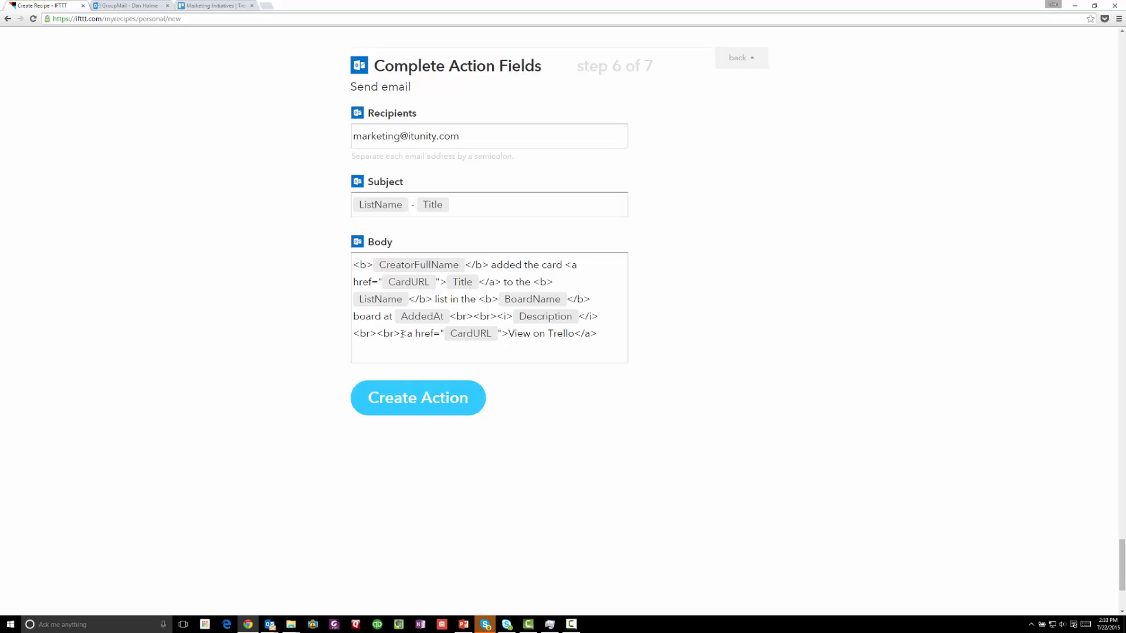
pyautogui.moveTo(403, 334); pyautogui.dragTo(511, 333)
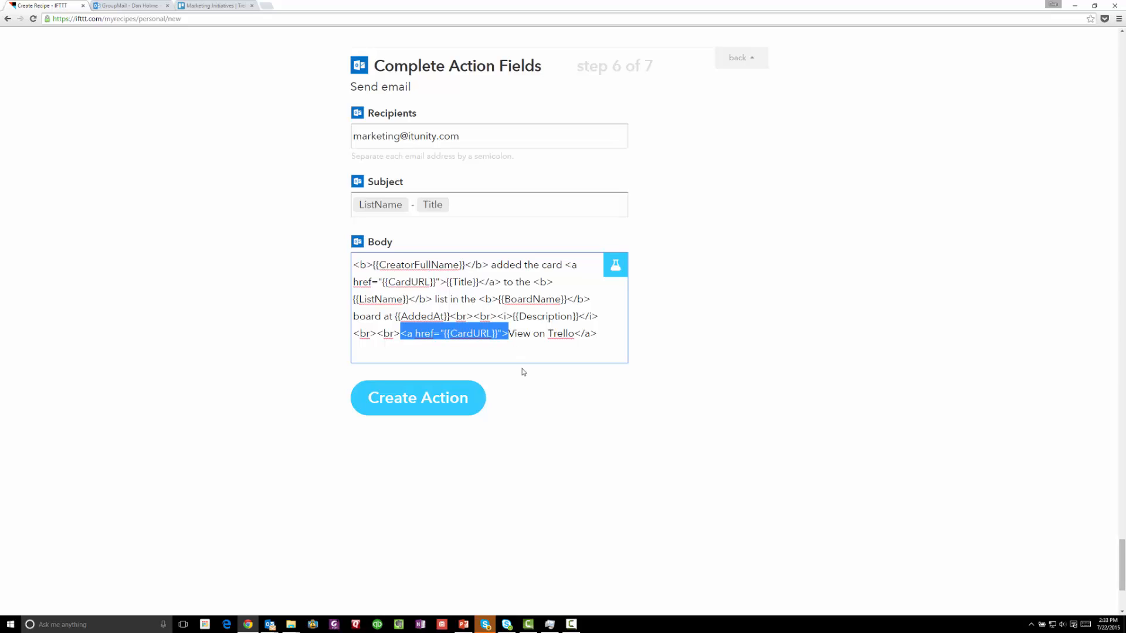
pyautogui.moveTo(573, 335); pyautogui.dragTo(597, 334)
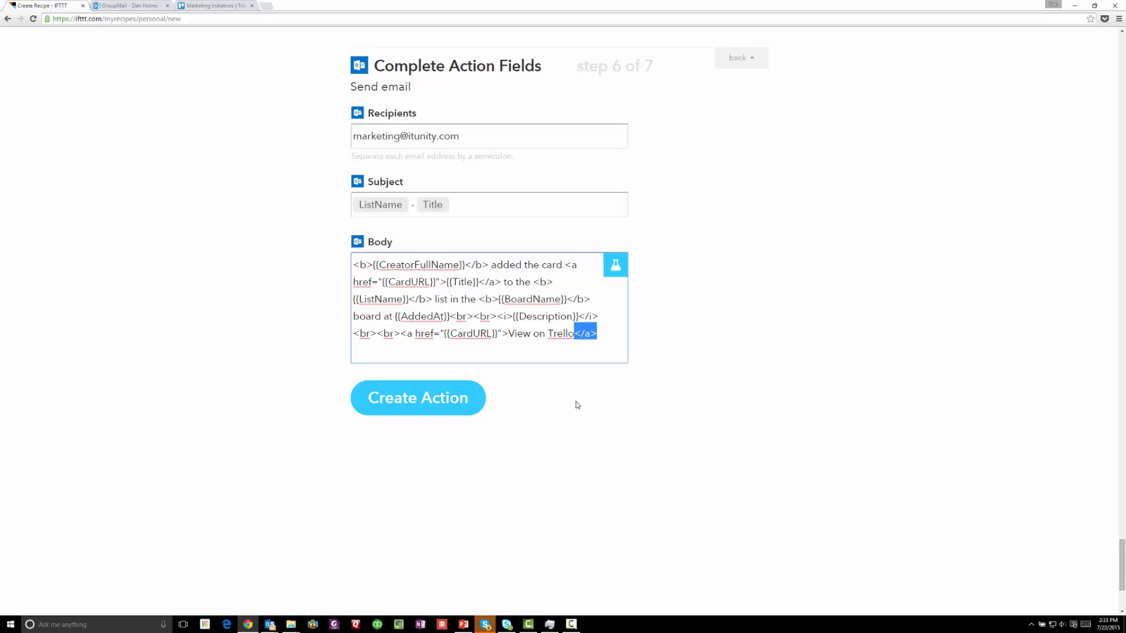
pyautogui.moveTo(401, 334); pyautogui.dragTo(510, 336)
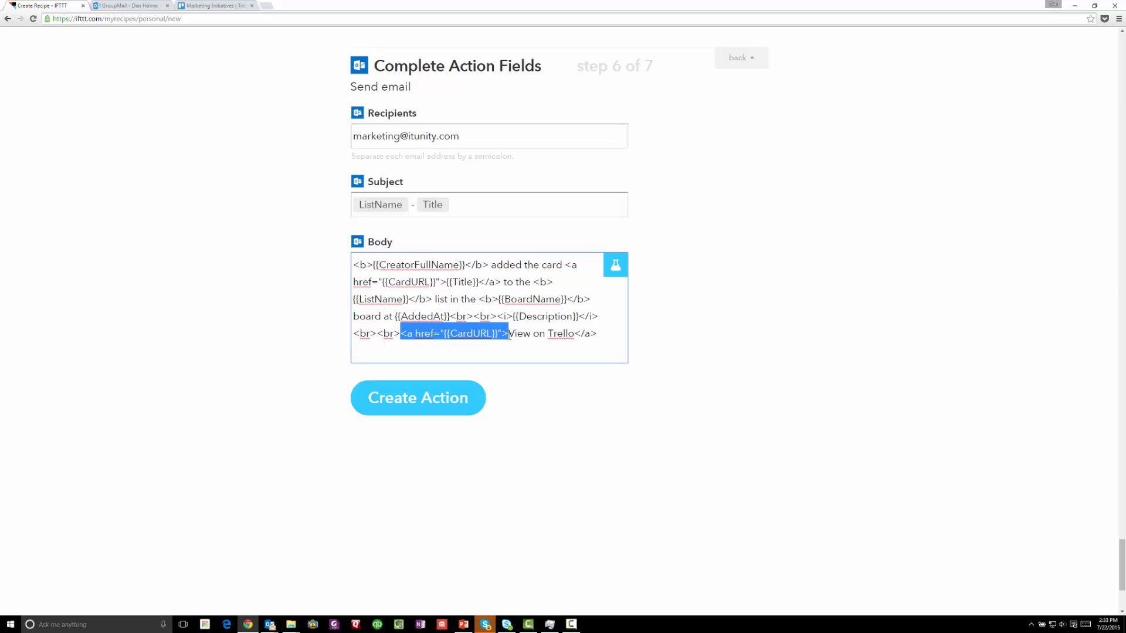
pyautogui.moveTo(510, 336); pyautogui.dragTo(602, 337)
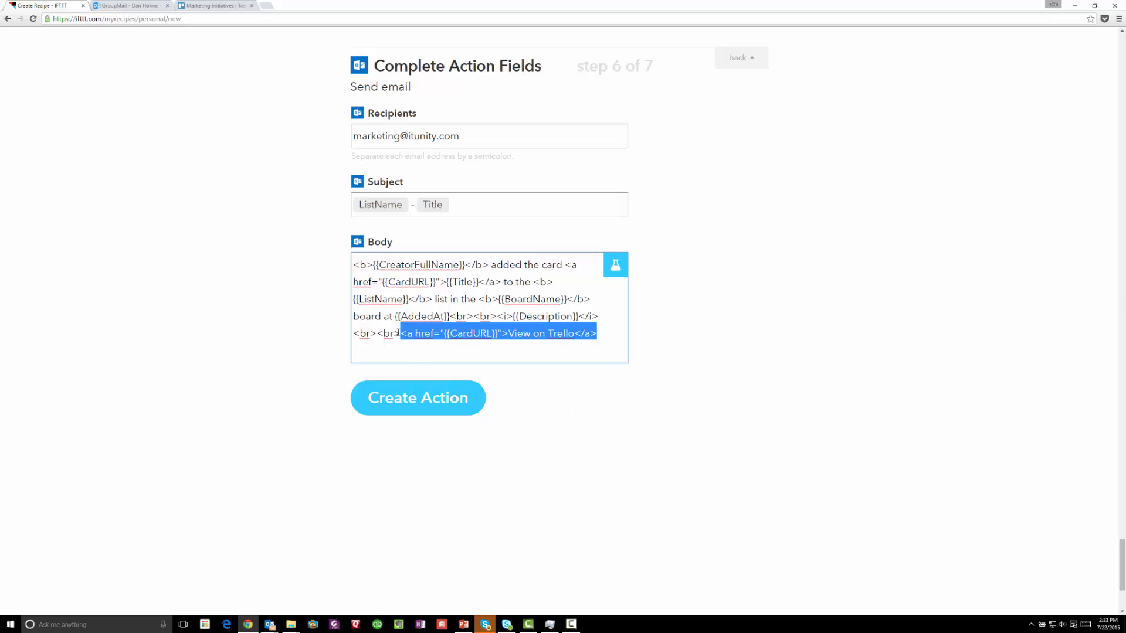
pyautogui.click(381, 333)
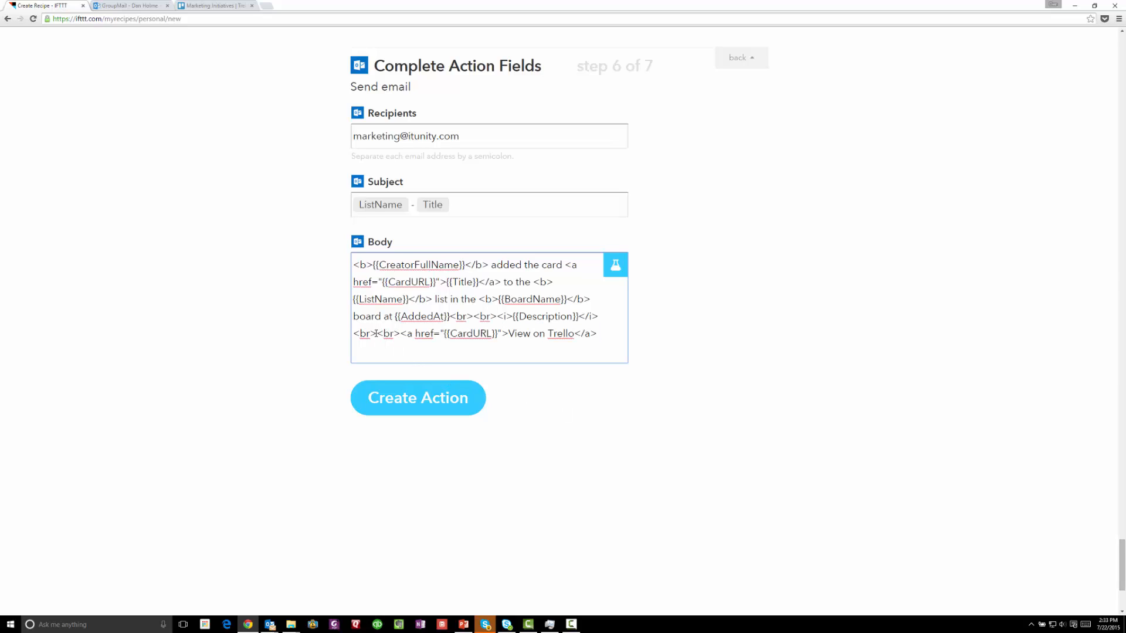
pyautogui.moveTo(377, 333); pyautogui.dragTo(405, 336)
pyautogui.moveTo(377, 334); pyautogui.dragTo(354, 259)
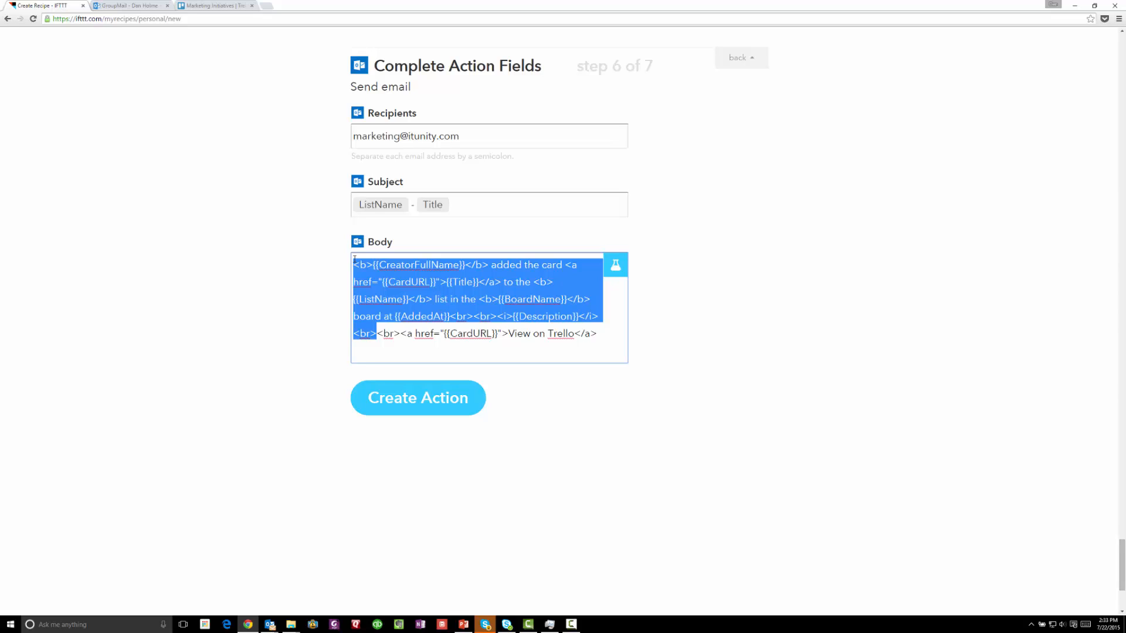
pyautogui.press('Return')
pyautogui.press('Up')
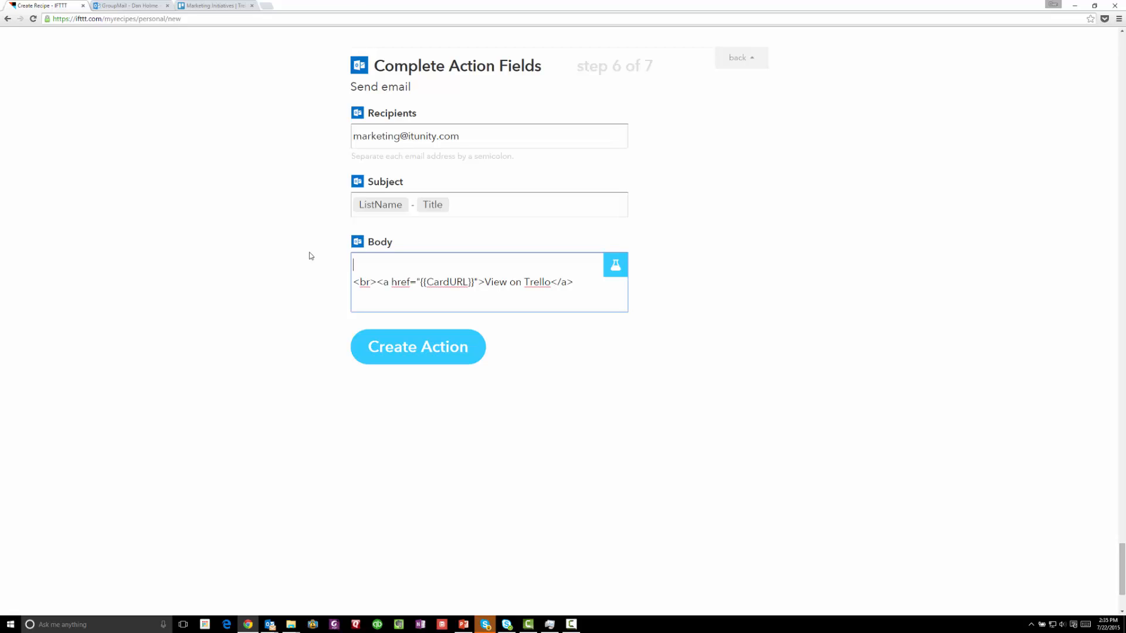
# Start the body with '{{CreatorFullName}} created the following task:' followed by line breaks
pyautogui.click(597, 270)
pyautogui.click(482, 287)
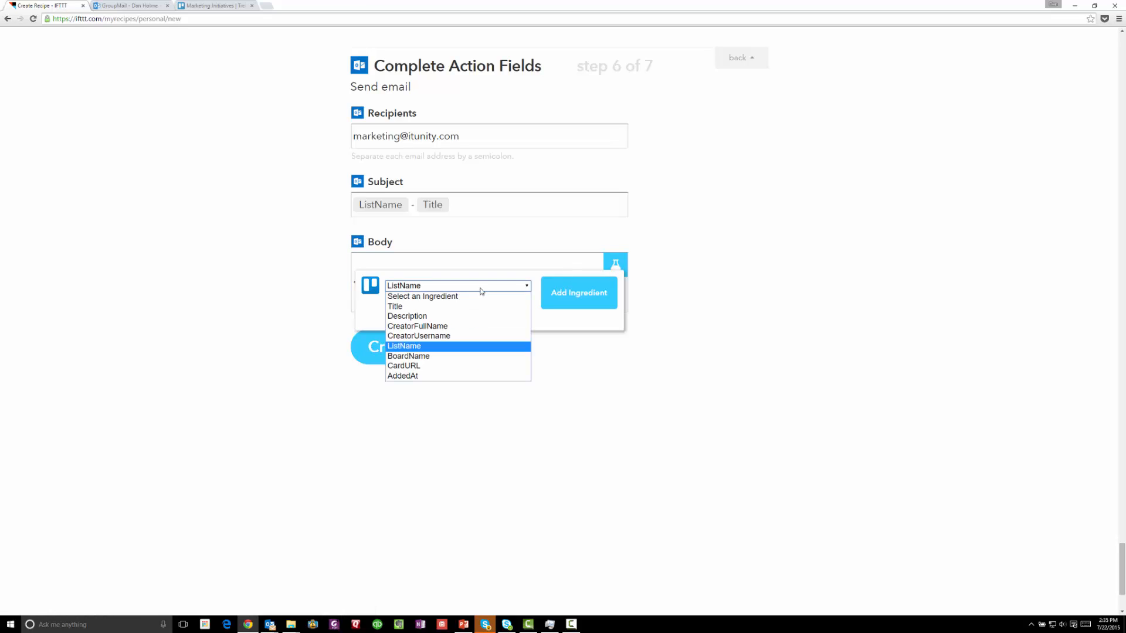
pyautogui.click(452, 327)
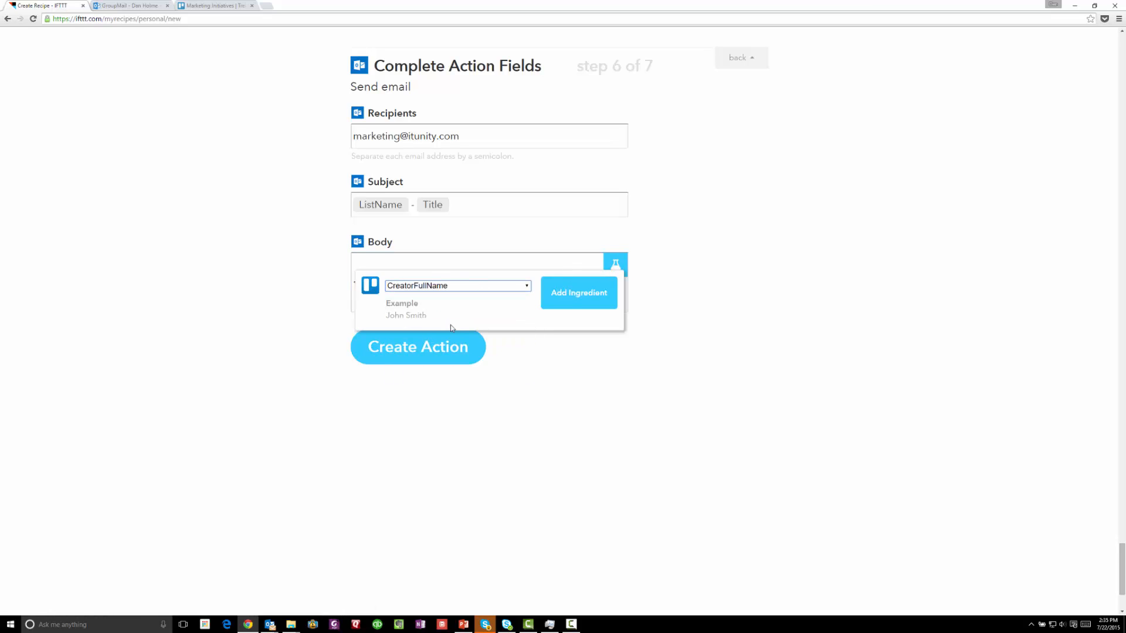
pyautogui.click(571, 296)
pyautogui.write('create')
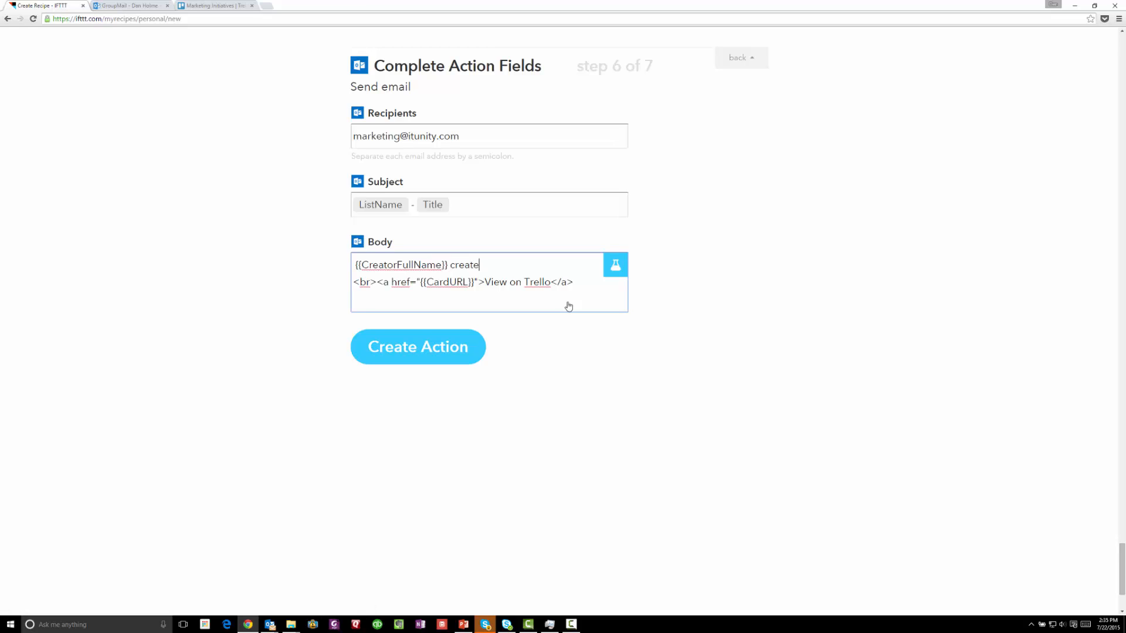
pyautogui.write('d the following task:<br>')
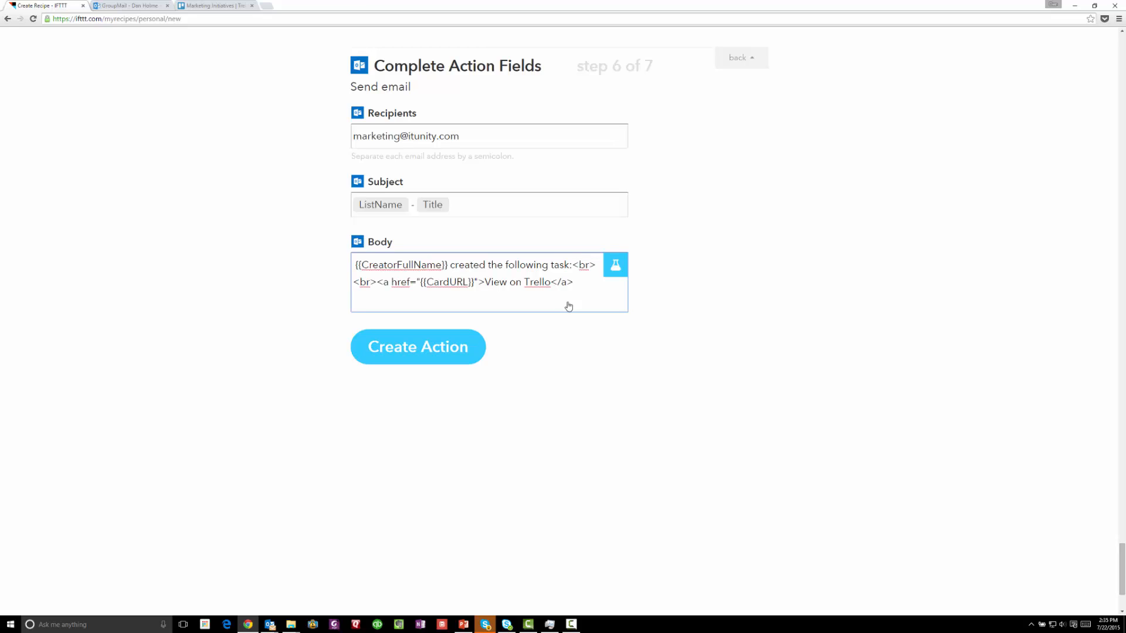
pyautogui.press('Return')
pyautogui.write('<br>')
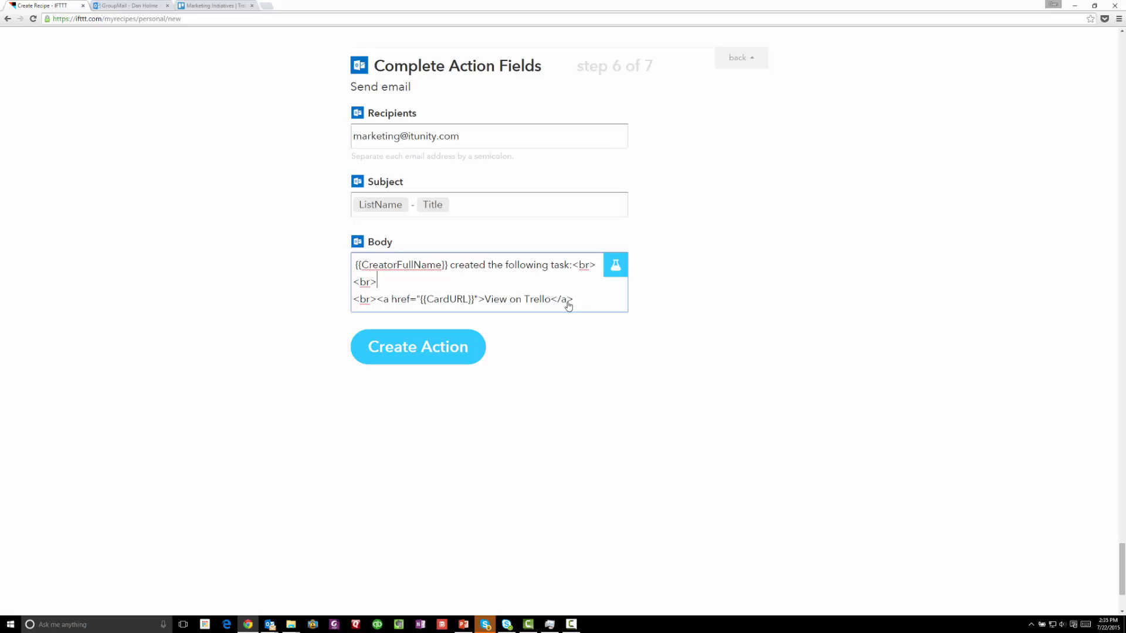
pyautogui.press('Return')
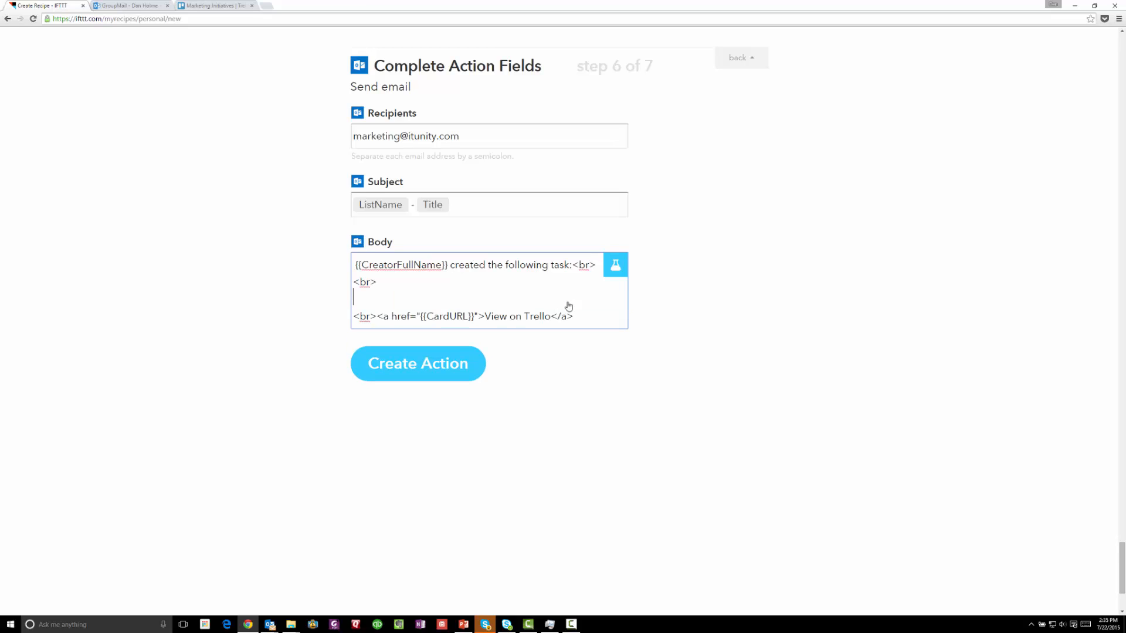
# Add the card Title ingredient on its own line, followed by <br> line breaks
pyautogui.click(616, 268)
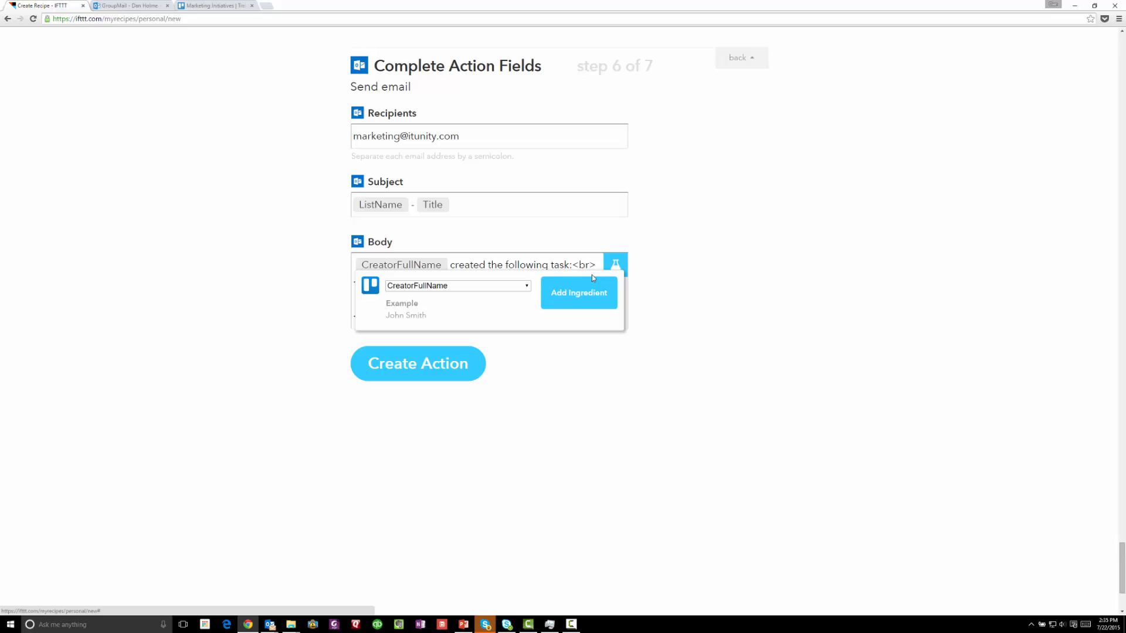
pyautogui.click(509, 288)
pyautogui.click(470, 306)
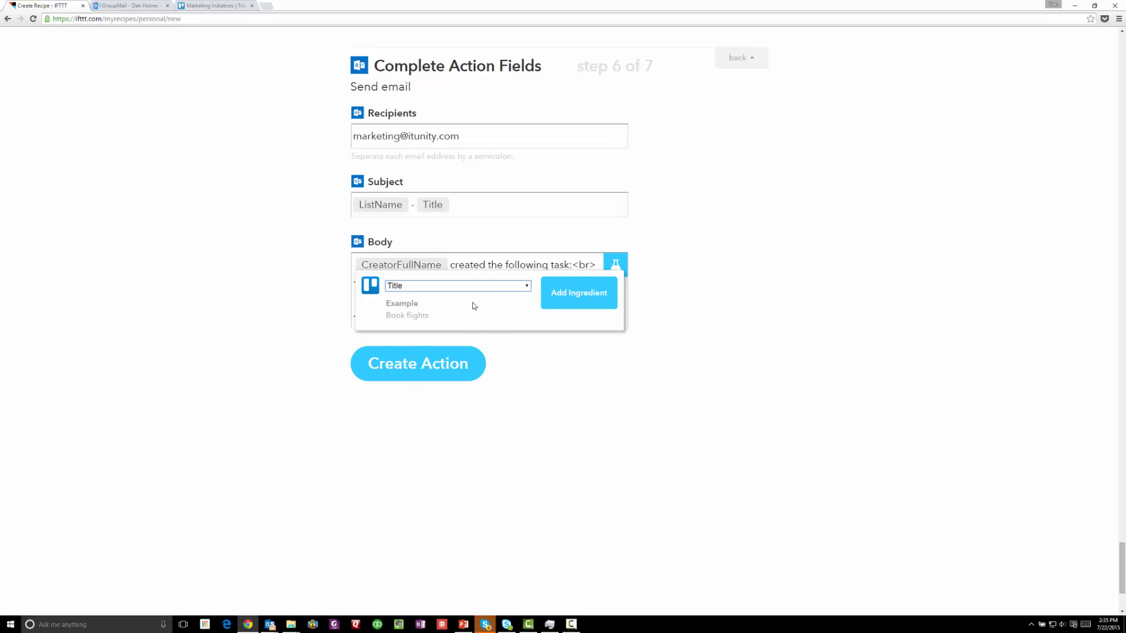
pyautogui.click(557, 293)
pyautogui.press('Return')
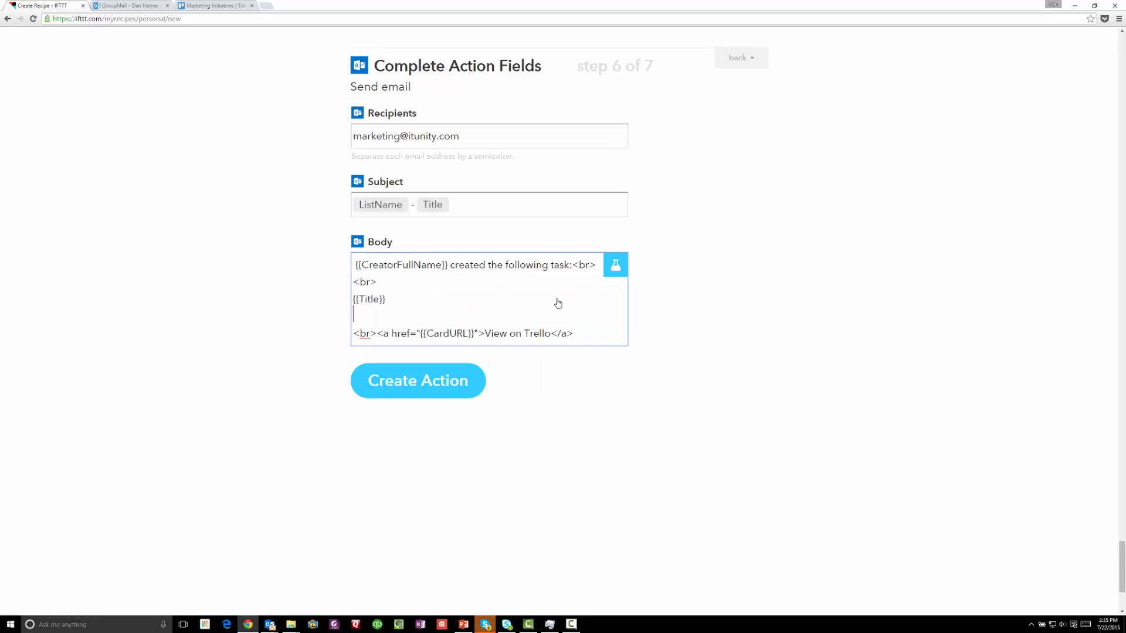
pyautogui.write('<br>')
pyautogui.press('Return')
pyautogui.write('<br>')
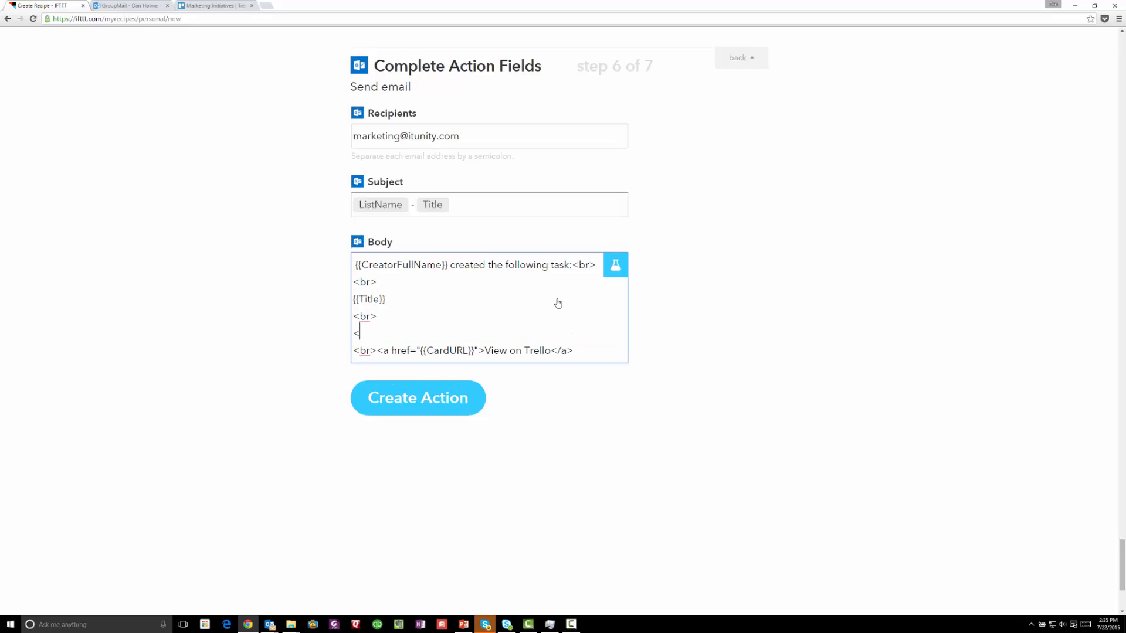
pyautogui.press('Return')
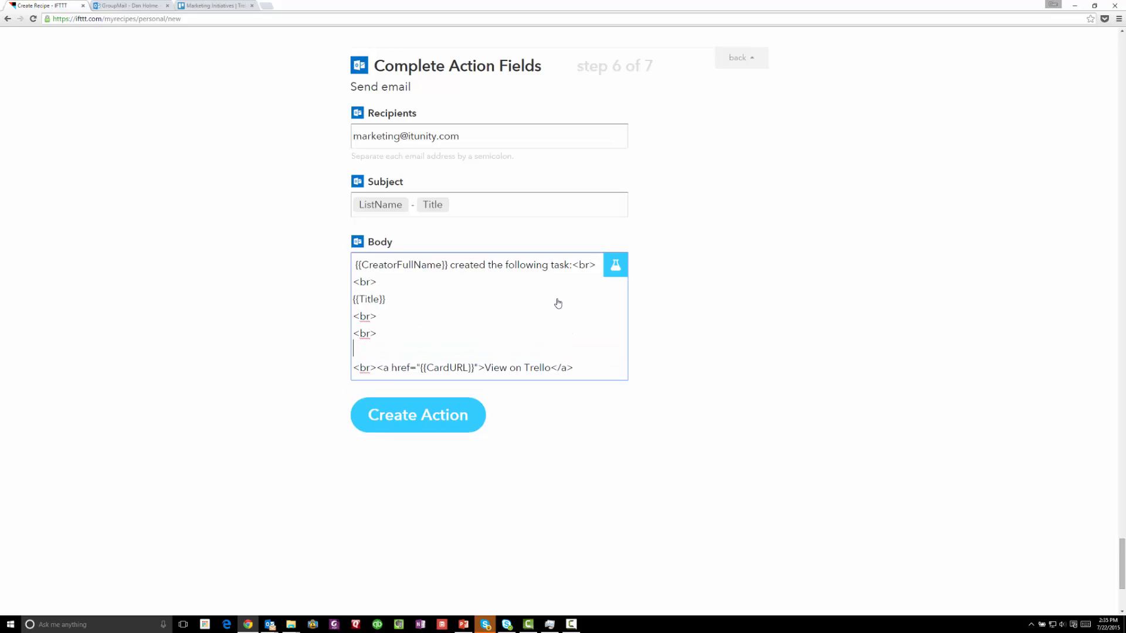
# Add the line 'on the {{ListName}} project.<br>' and remove the extra blank line
pyautogui.write('on the')
pyautogui.click(611, 264)
pyautogui.click(416, 286)
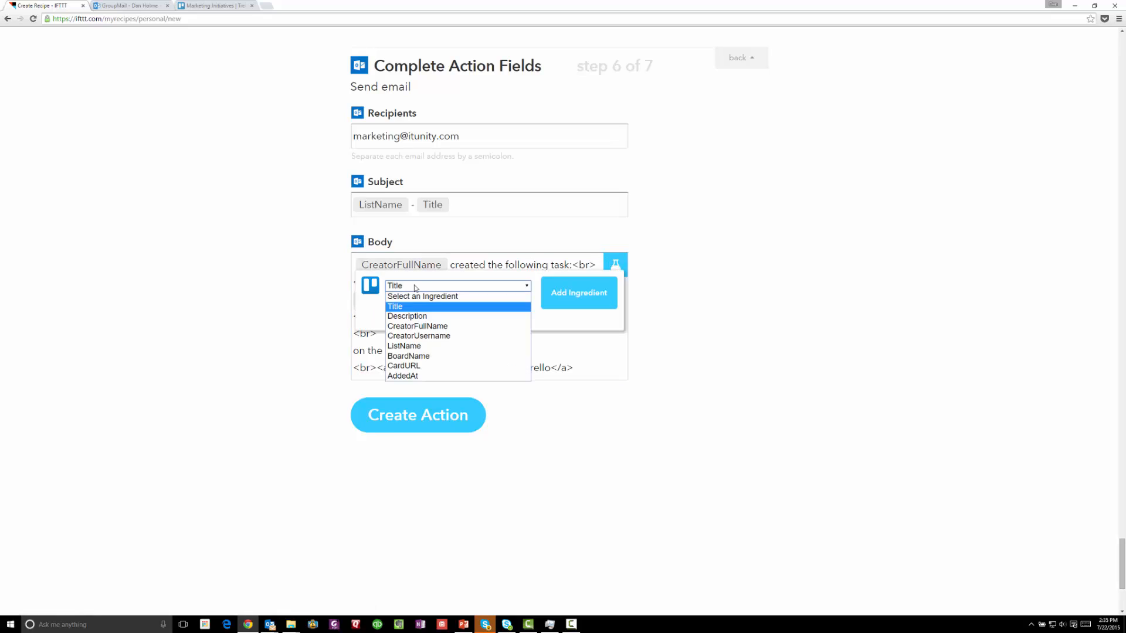
pyautogui.click(405, 346)
pyautogui.click(573, 294)
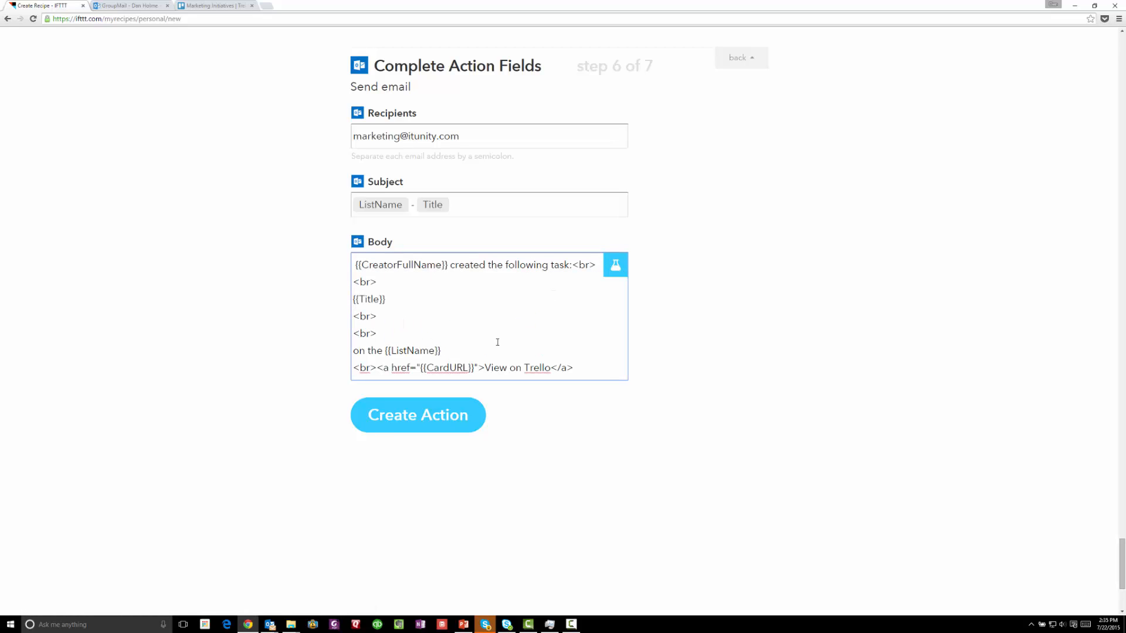
pyautogui.write('project.<br>')
pyautogui.press('Return')
pyautogui.write('<br>')
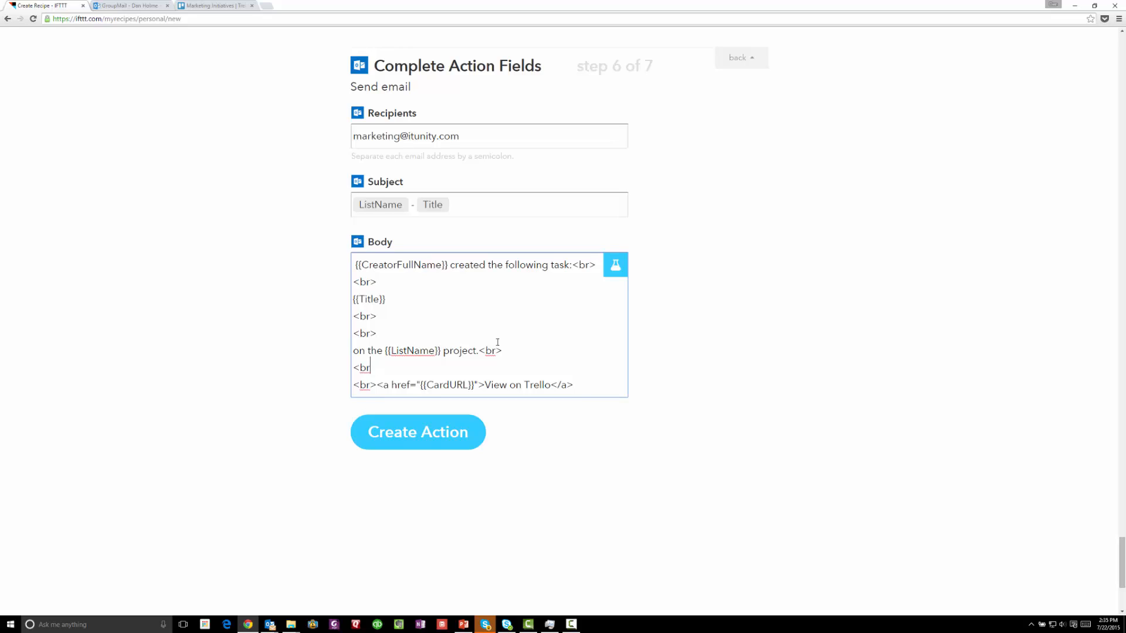
pyautogui.press('BackSpace')
pyautogui.press('BackSpace')
pyautogui.press('BackSpace')
pyautogui.press('BackSpace')
pyautogui.press('BackSpace')
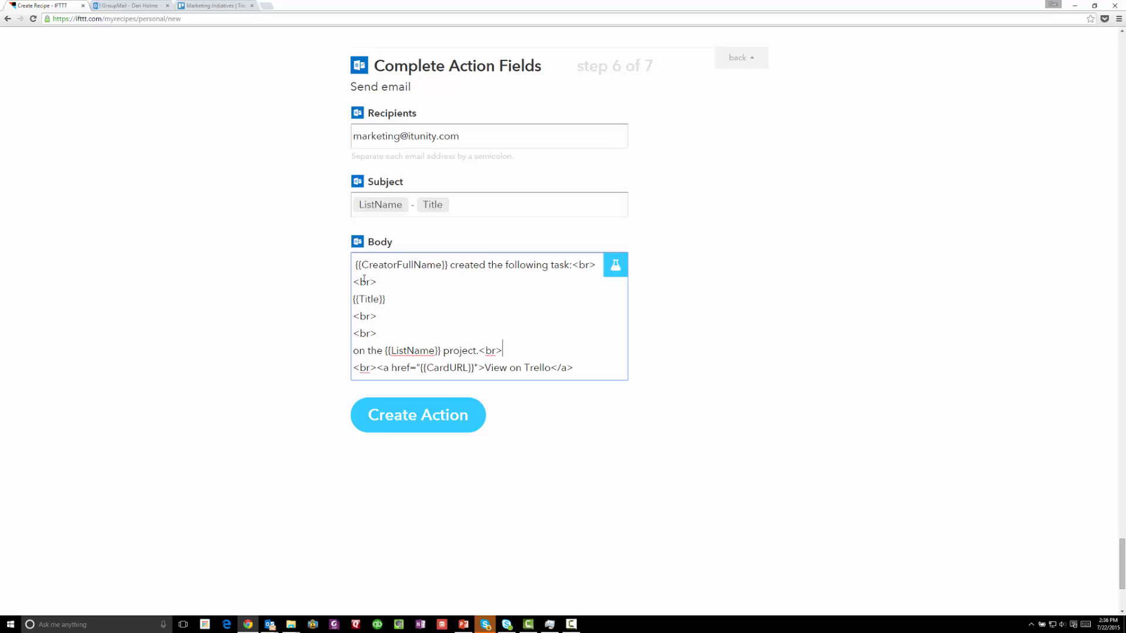
# Review the body's sentences and line breaks in the ingredient preview, then save the Send email action
pyautogui.click(354, 265)
pyautogui.moveTo(354, 265); pyautogui.dragTo(566, 279)
pyautogui.click(568, 275)
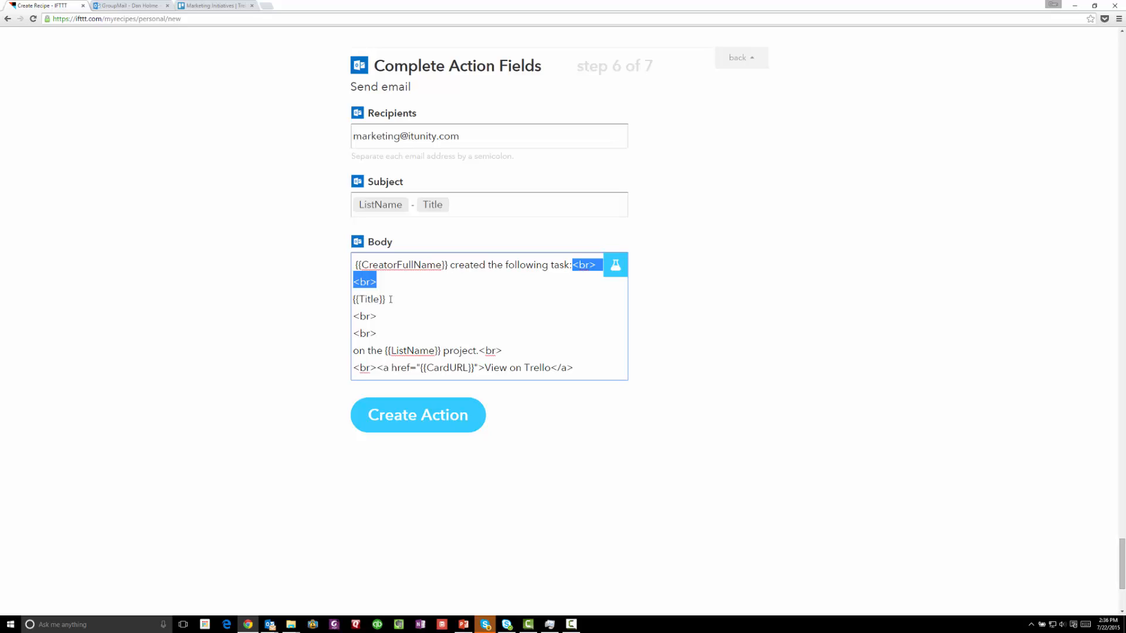
pyautogui.moveTo(391, 300); pyautogui.dragTo(381, 338)
pyautogui.click(341, 354)
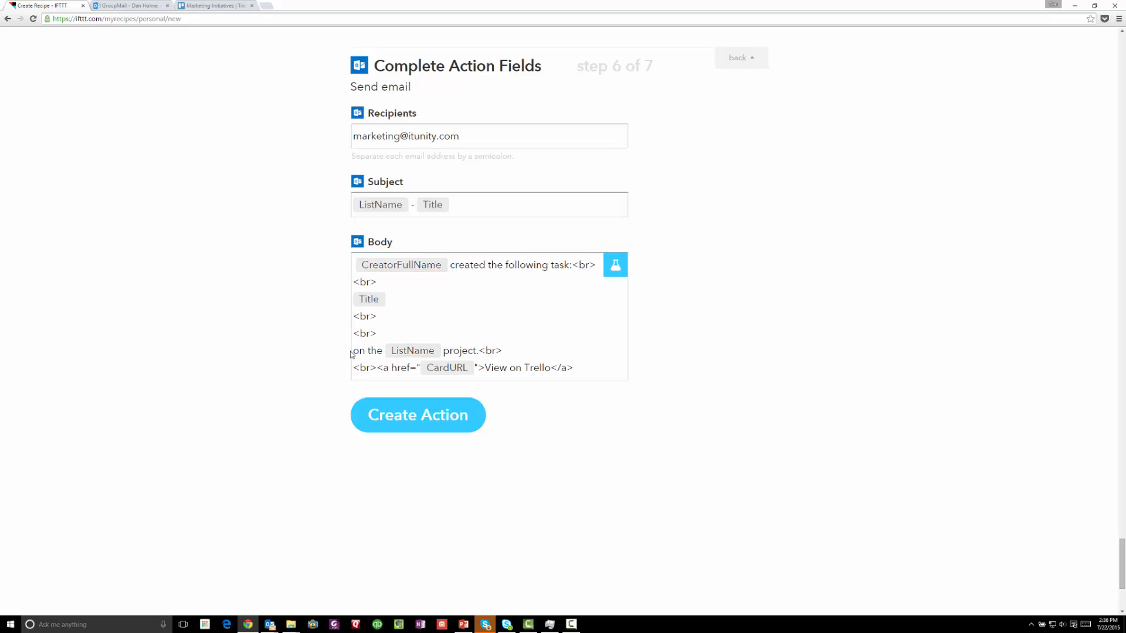
pyautogui.click(479, 350)
pyautogui.moveTo(479, 351); pyautogui.dragTo(376, 368)
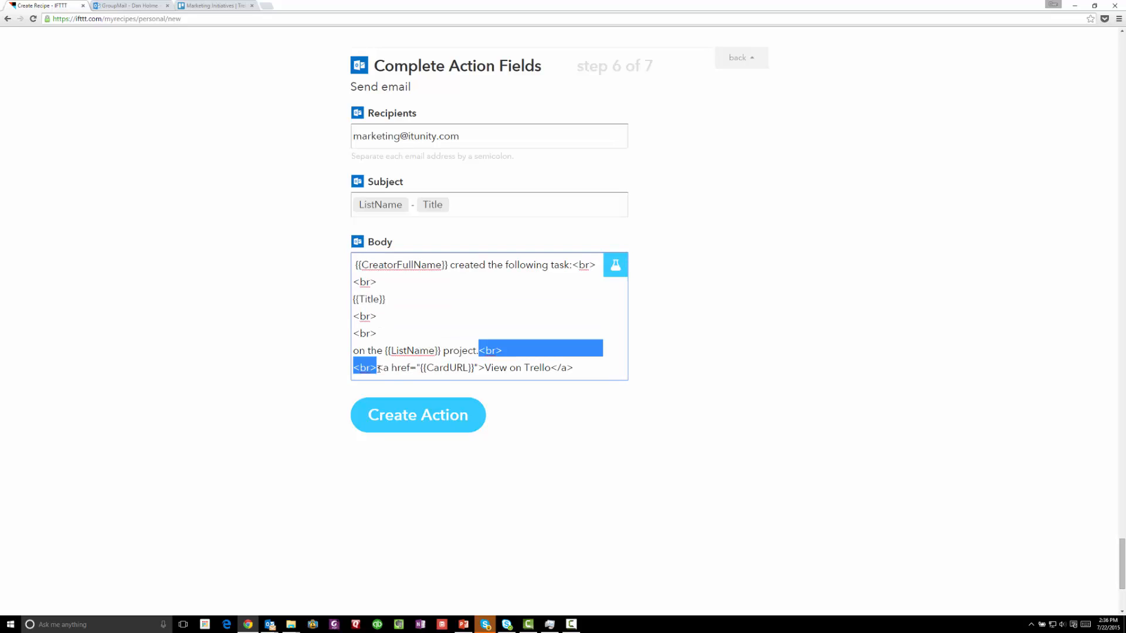
pyautogui.click(583, 370)
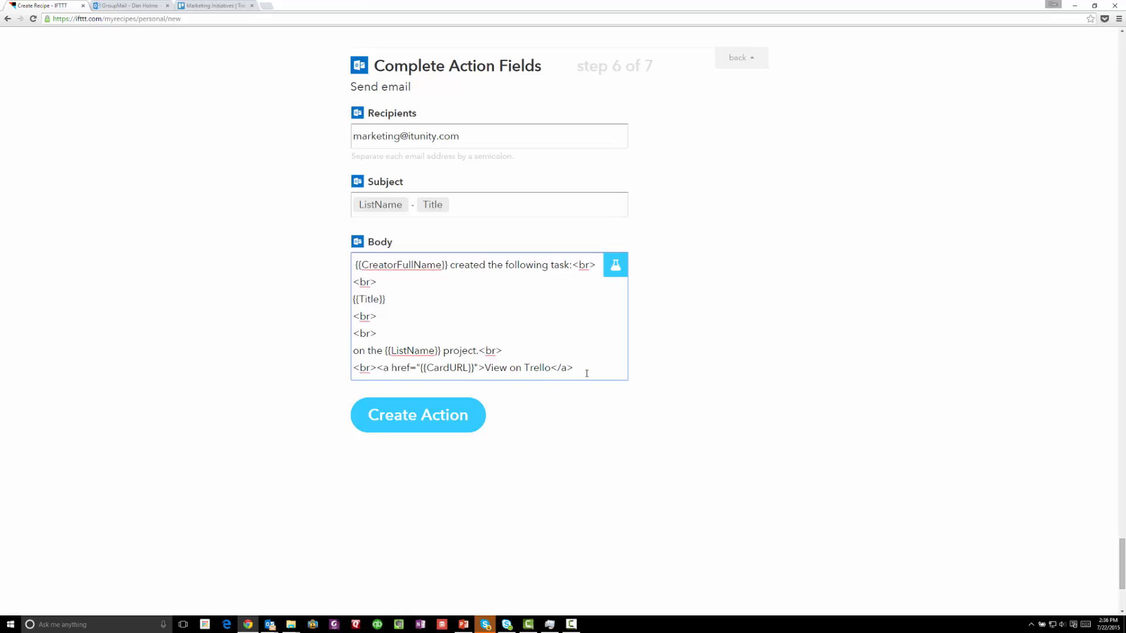
pyautogui.click(409, 418)
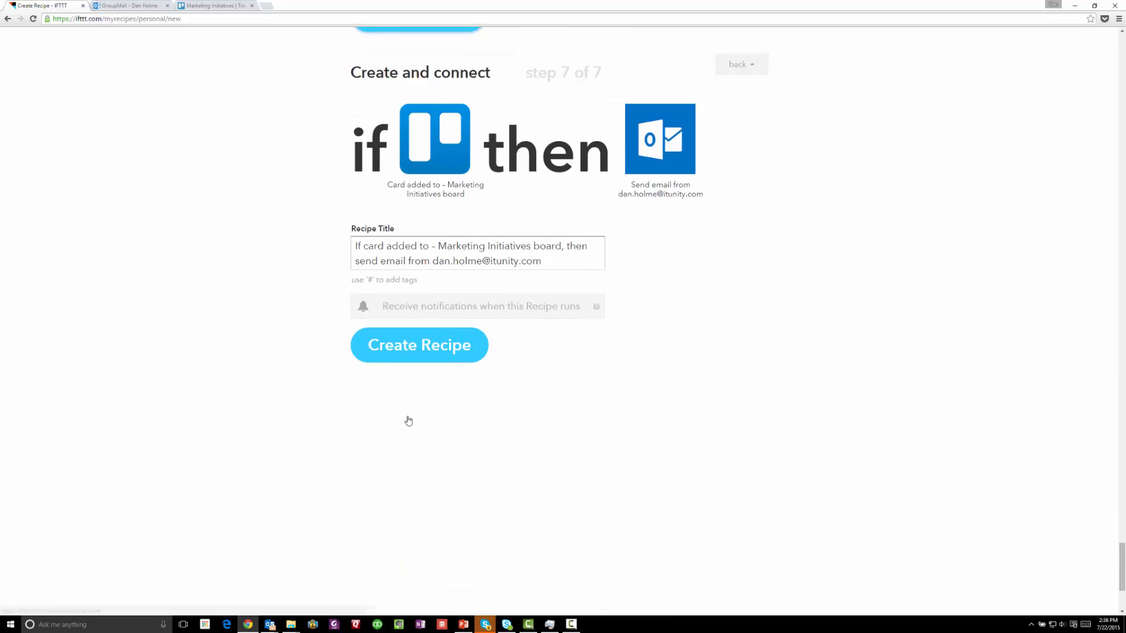
# Rename the recipe 'If a card is added on the Marketing Initiatives Trello board, start a conversation in…' and create it
pyautogui.click(567, 258)
pyautogui.hotkey('ctrl', 'a')
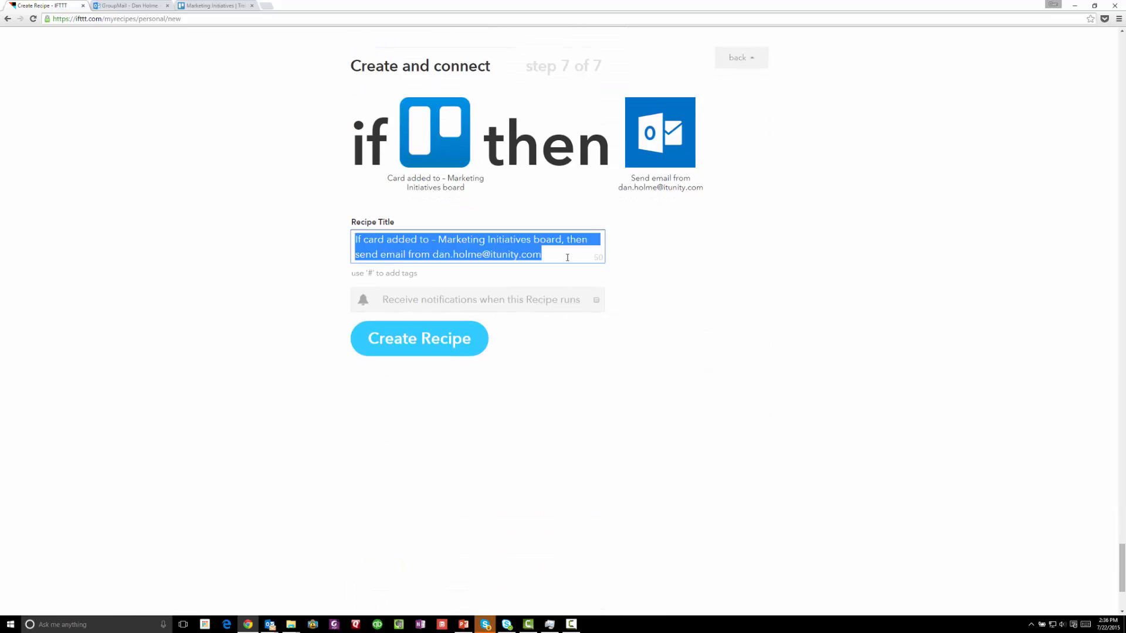
pyautogui.write('If a card is added on the Marketing Initiatives Trello board, start a conversation in the Marketing group to notify the group of the task')
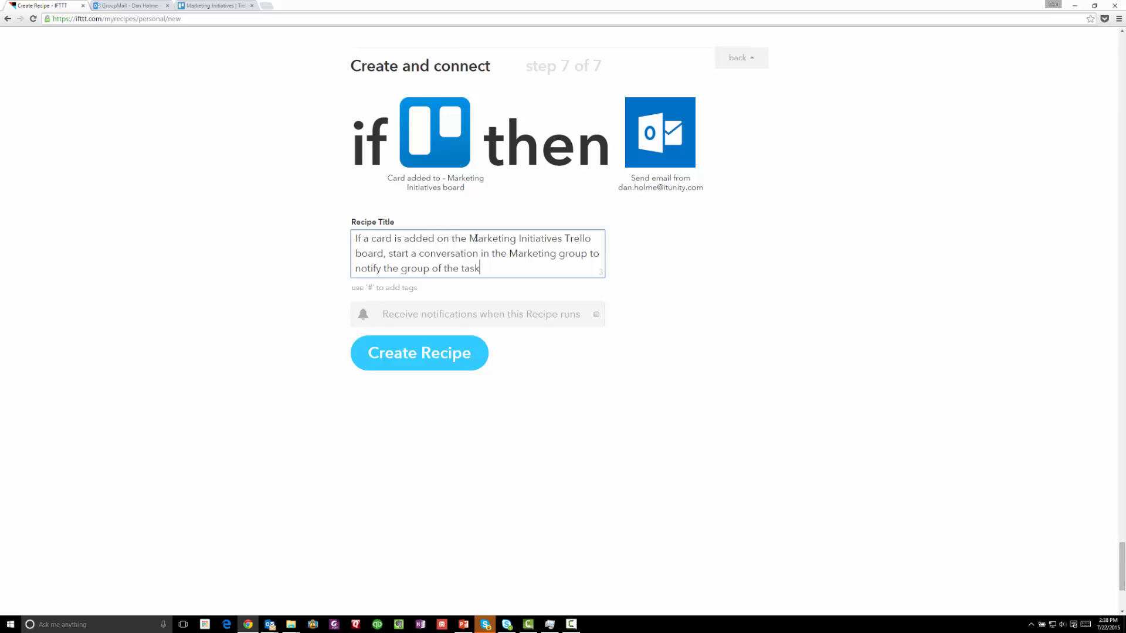
pyautogui.click(419, 353)
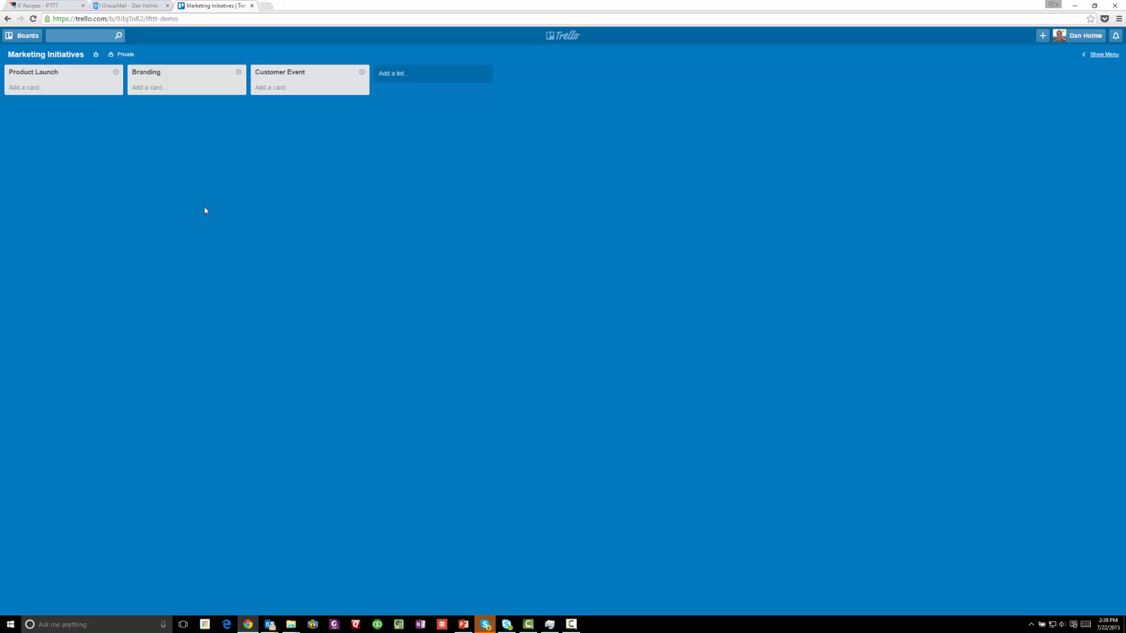
# Add a 'Determine product launch strategy' card to Trello's Product Launch list
pyautogui.click(32, 92)
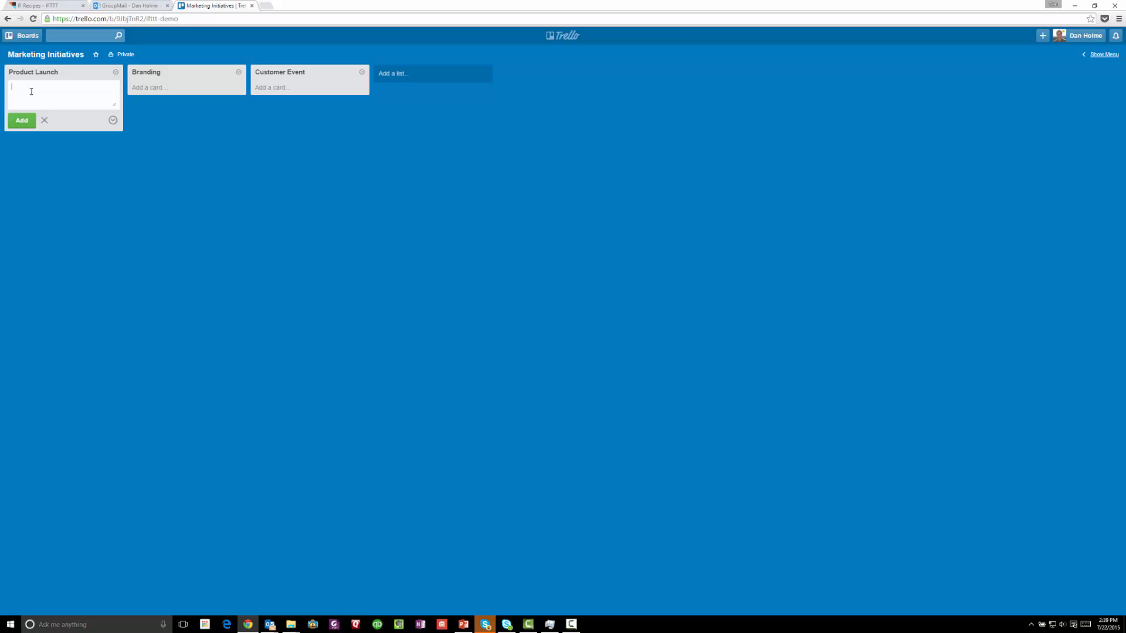
pyautogui.write('Determine product')
pyautogui.write('nch strategy')
pyautogui.press('Return')
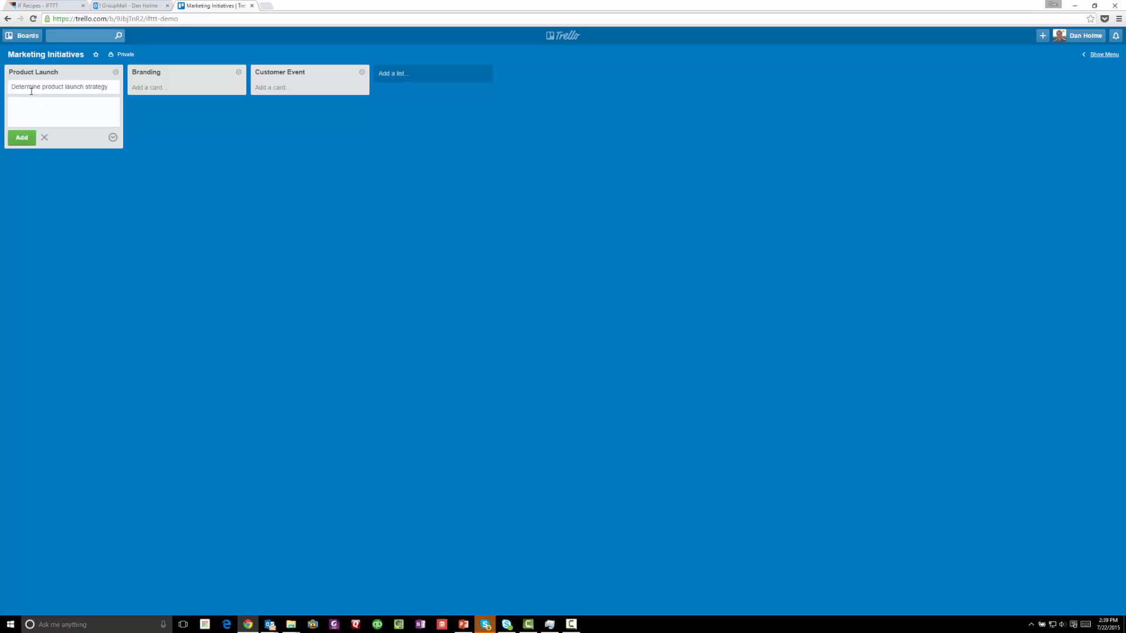
pyautogui.click(173, 281)
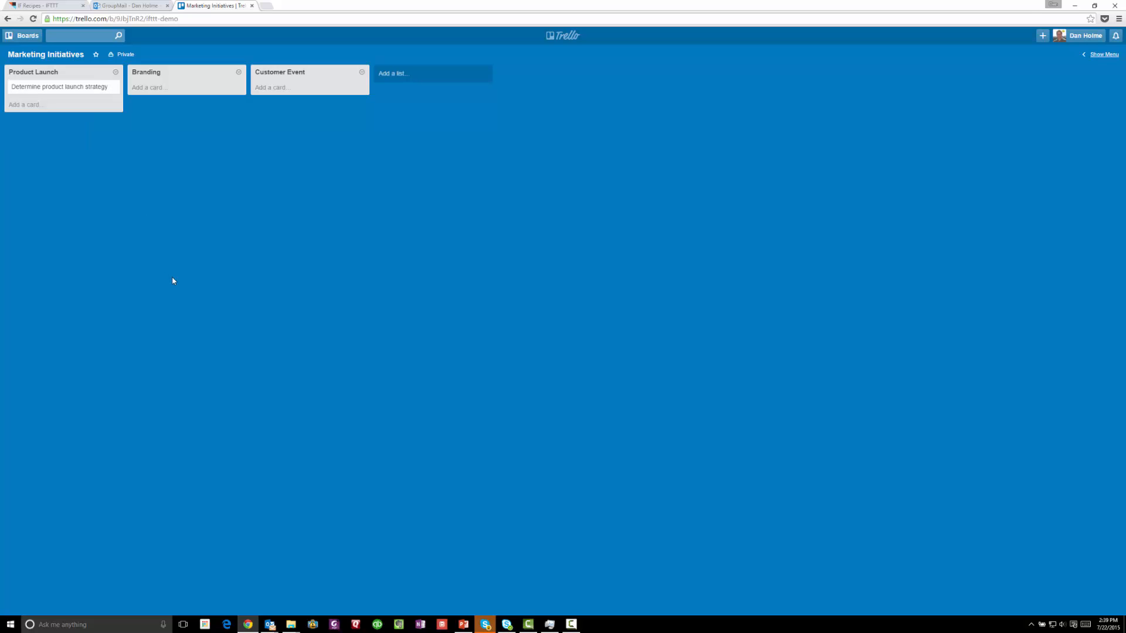
pyautogui.click(62, 7)
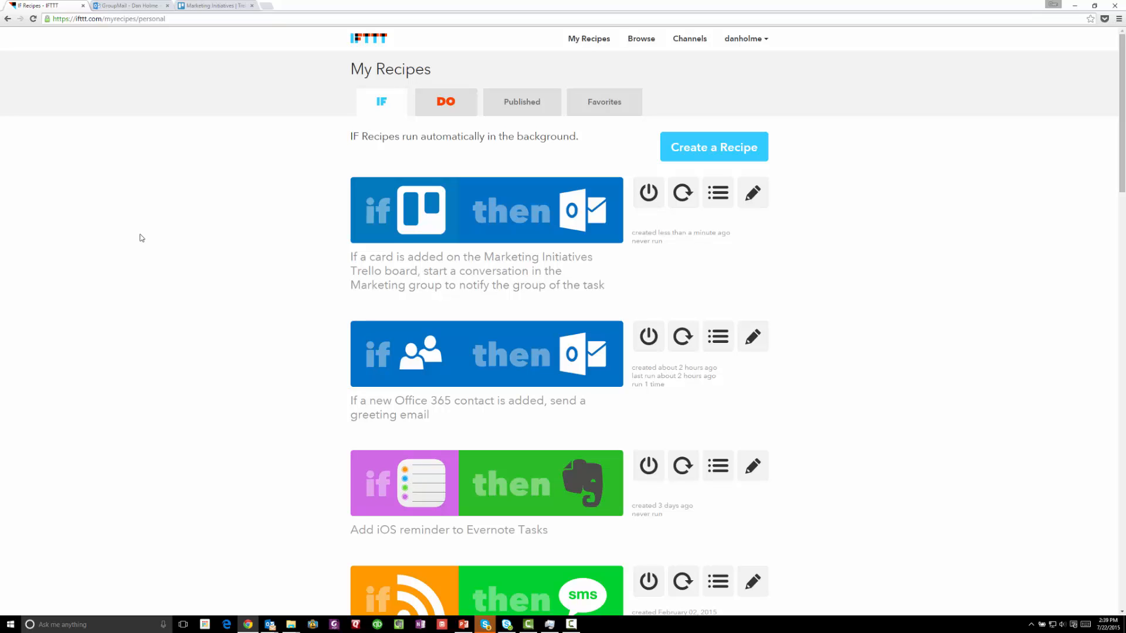
# Check the new recipe now and confirm its log reads 'Personal Recipe triggered'
pyautogui.click(684, 192)
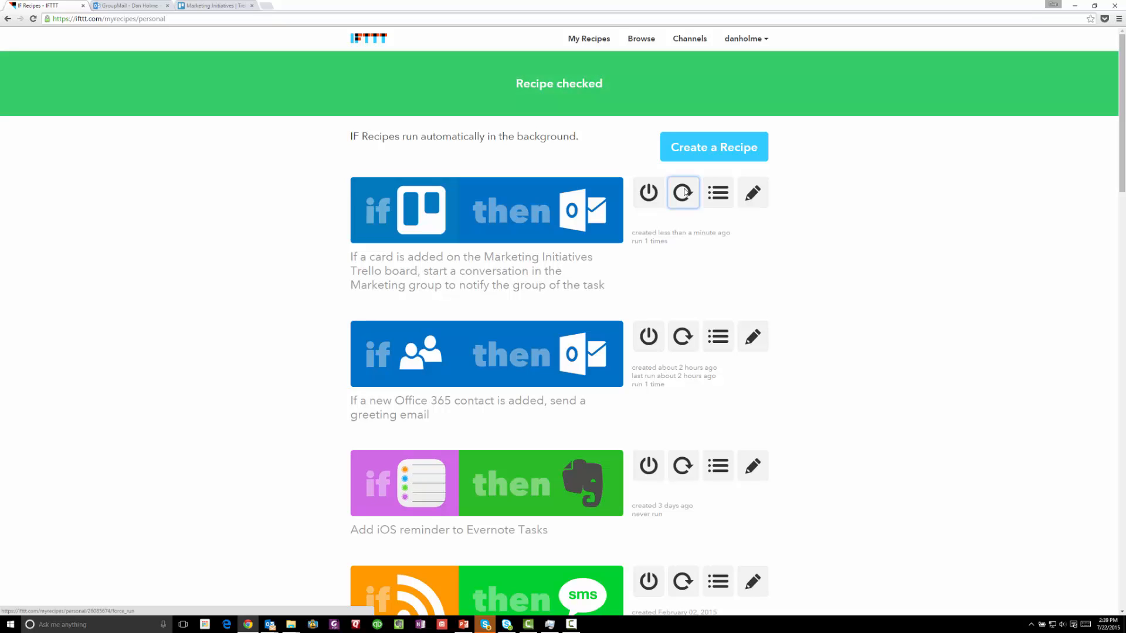
pyautogui.click(716, 201)
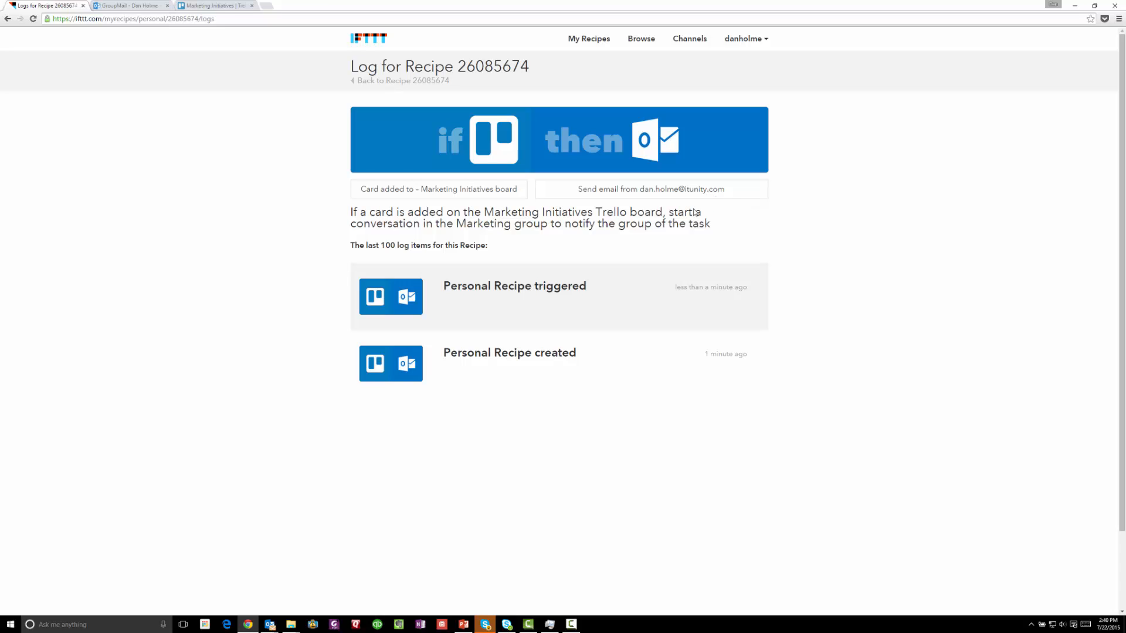
pyautogui.click(115, 7)
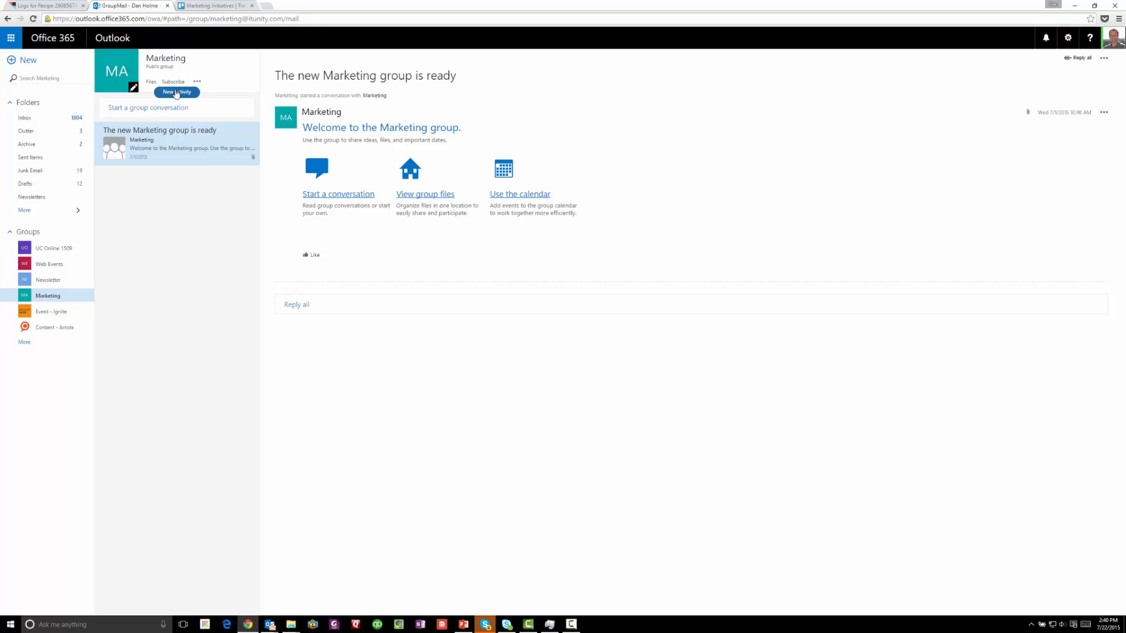
# Load the group's new activity and read the 'Product Launch - Determine product launch strategy' conversation
pyautogui.click(175, 93)
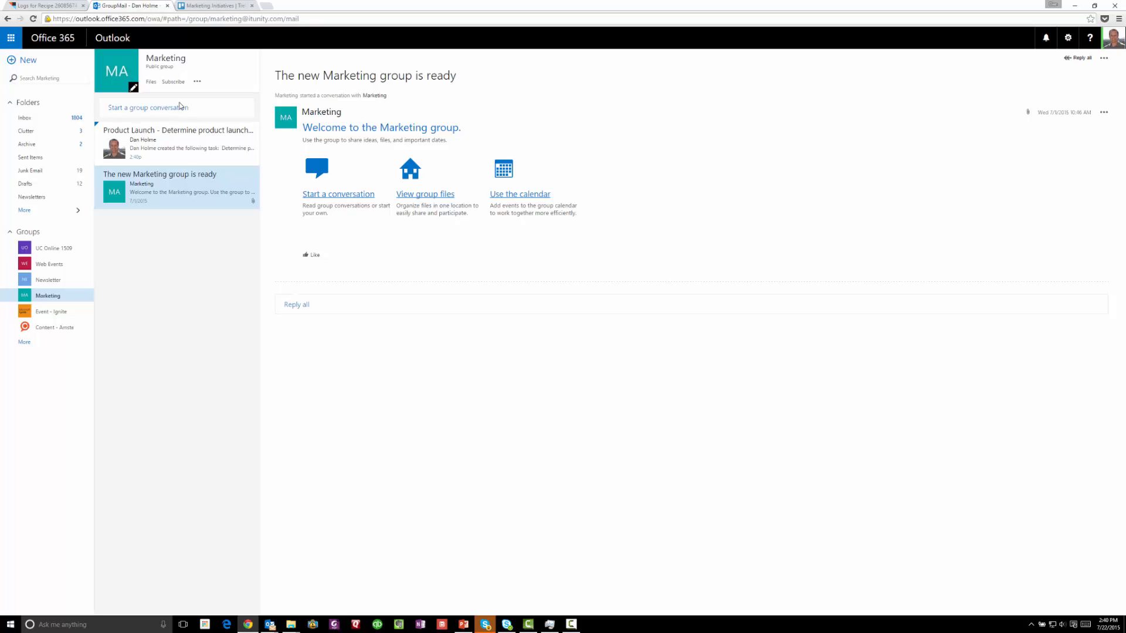
pyautogui.click(188, 150)
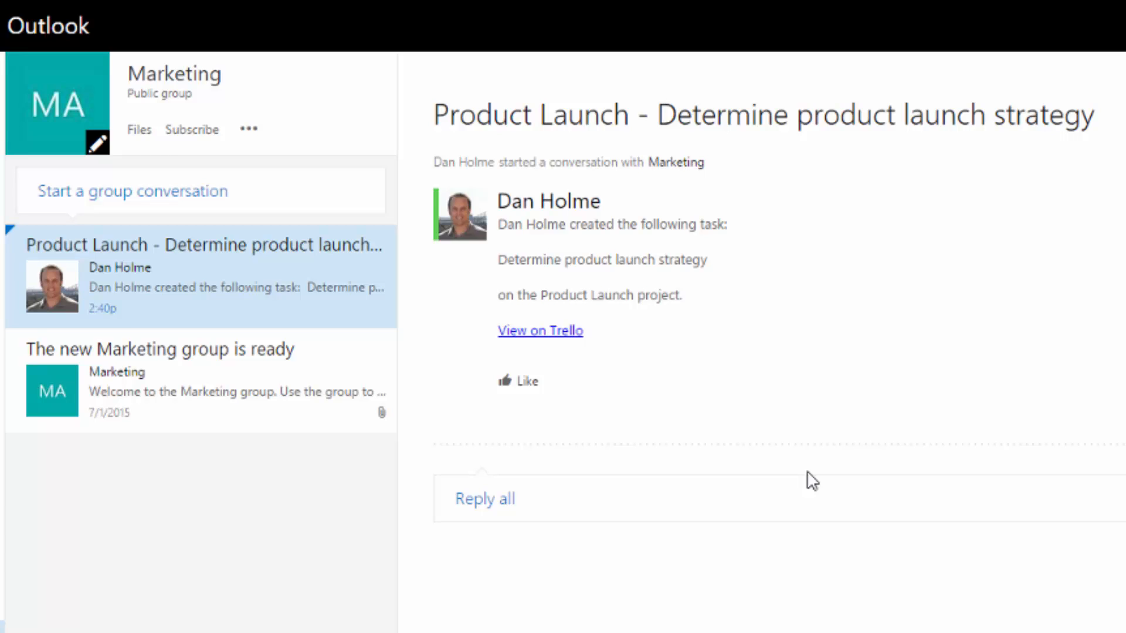
pyautogui.click(559, 337)
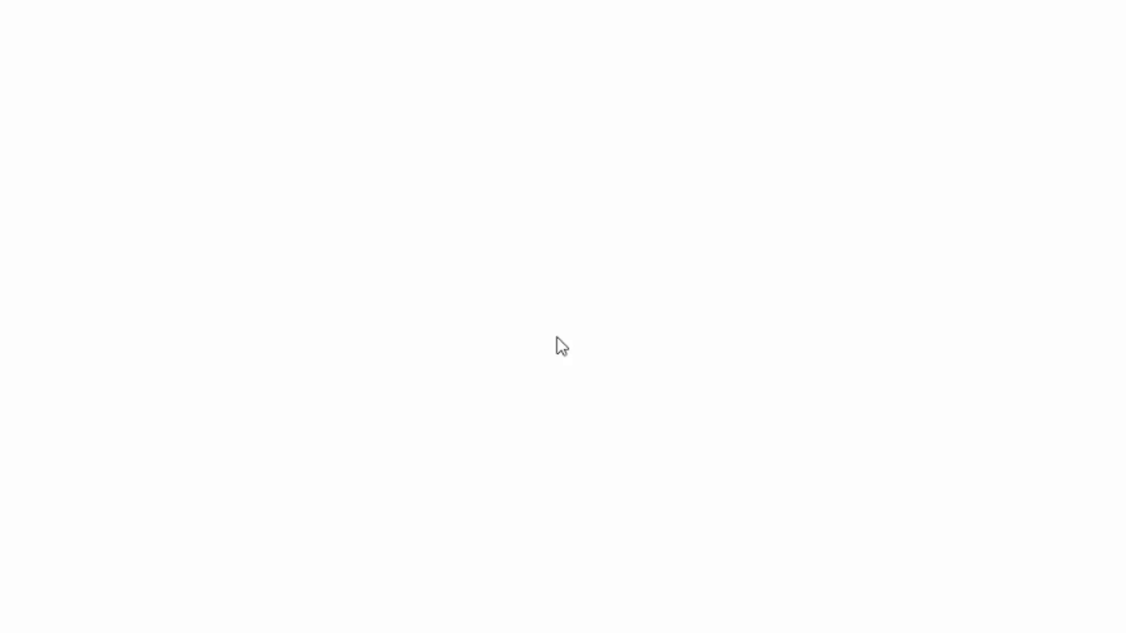